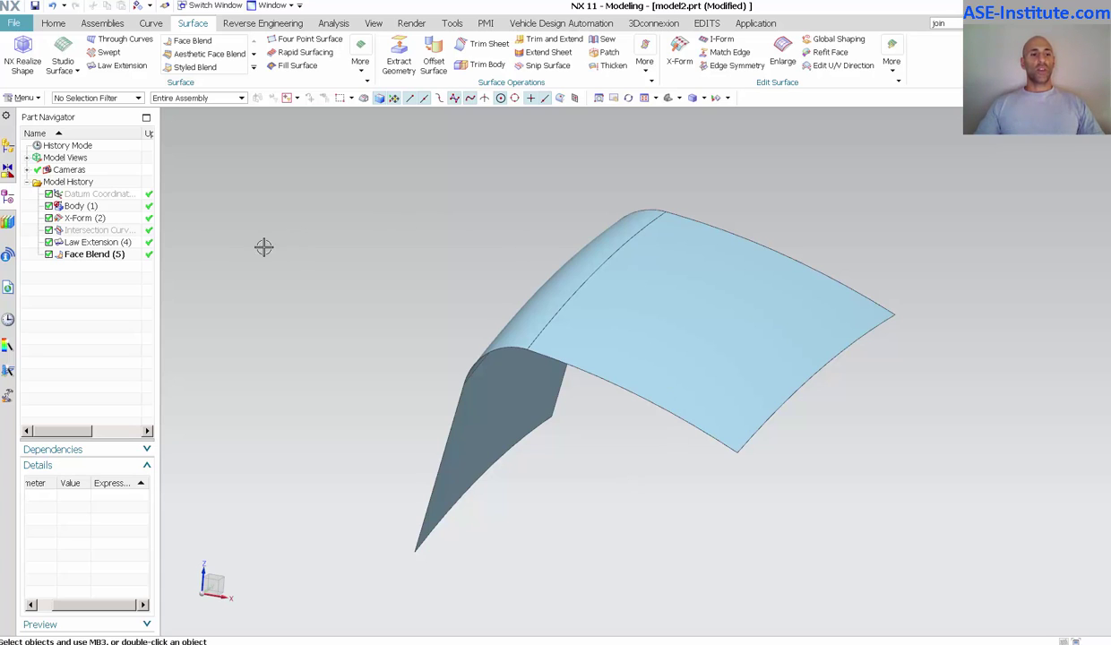
- Review the two-face Face Blend (5) feature's parameters and accept them without changes
{"action": "left_click", "coordinate": [106, 254]}
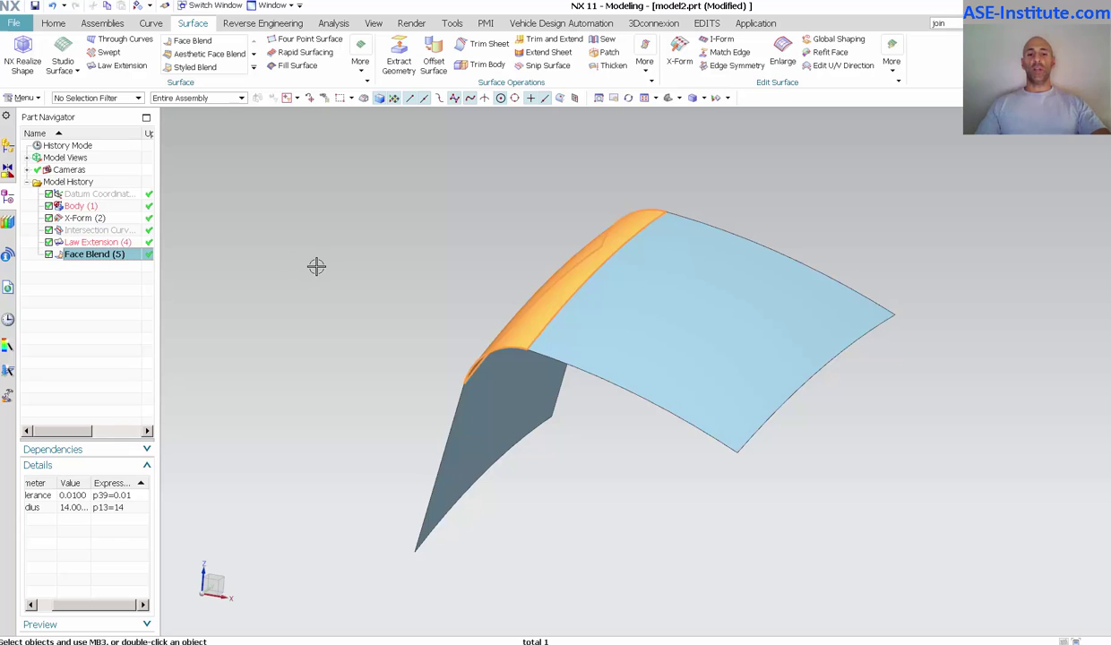
{"action": "key", "text": "Escape"}
{"action": "double_click", "coordinate": [107, 253]}
{"action": "middle_click_drag", "start_coordinate": [289, 262], "coordinate": [296, 260]}
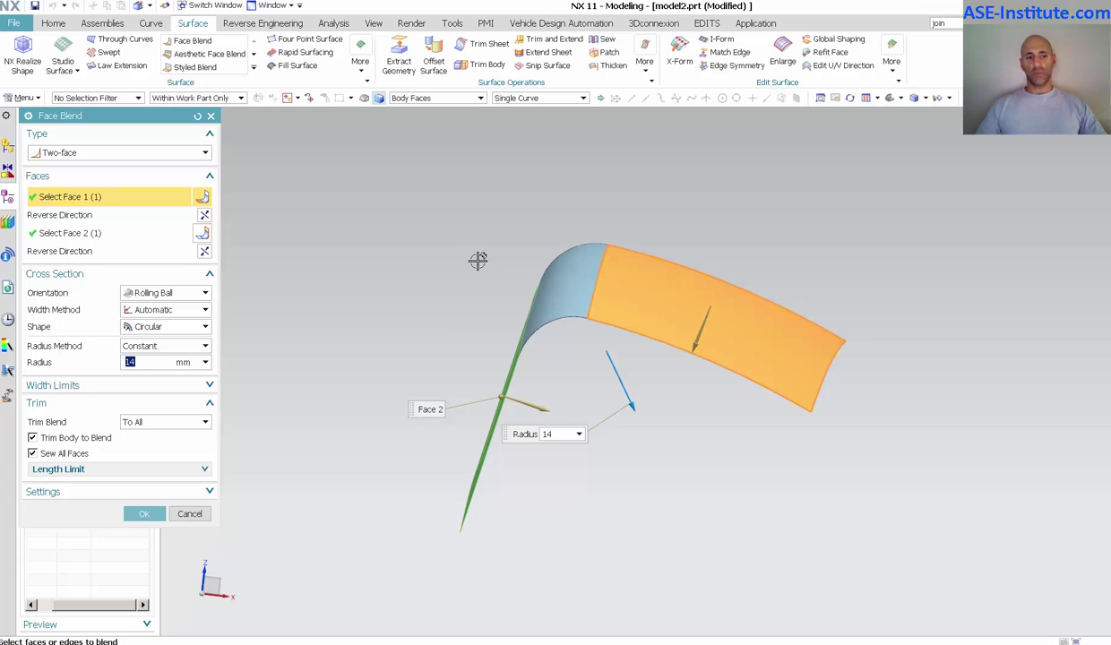
{"action": "left_click", "coordinate": [143, 513]}
{"action": "middle_click_drag", "start_coordinate": [496, 197], "coordinate": [444, 250]}
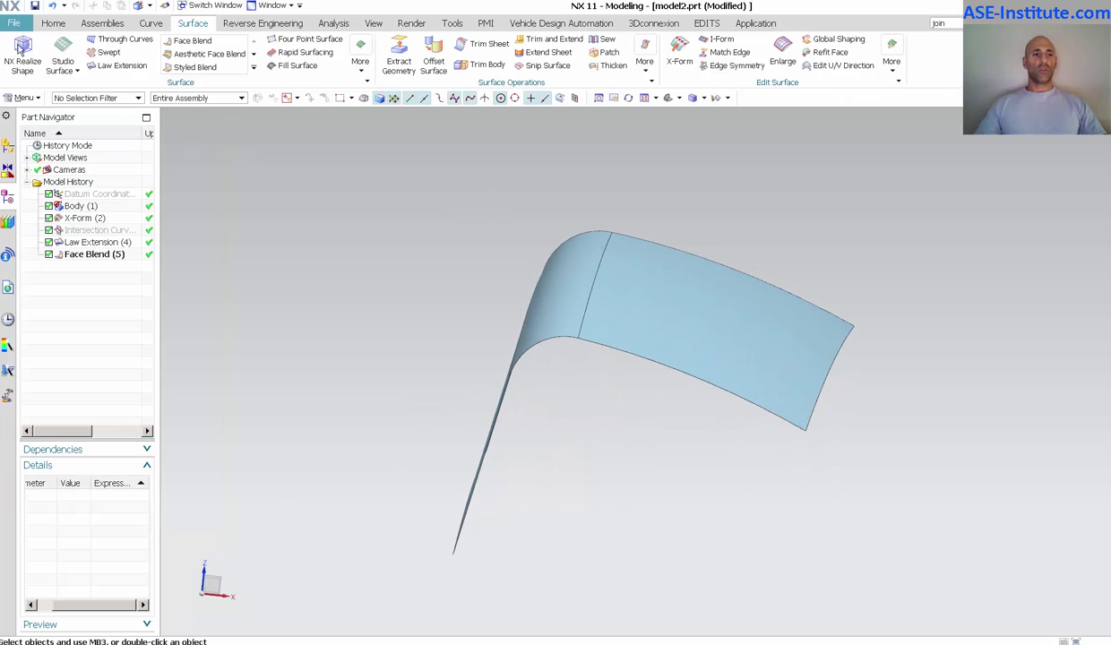
- Examine the Modeling Preferences, covering the General, Freeform, Analysis, Edit, Simulation and Update settings
{"action": "left_click", "coordinate": [24, 97]}
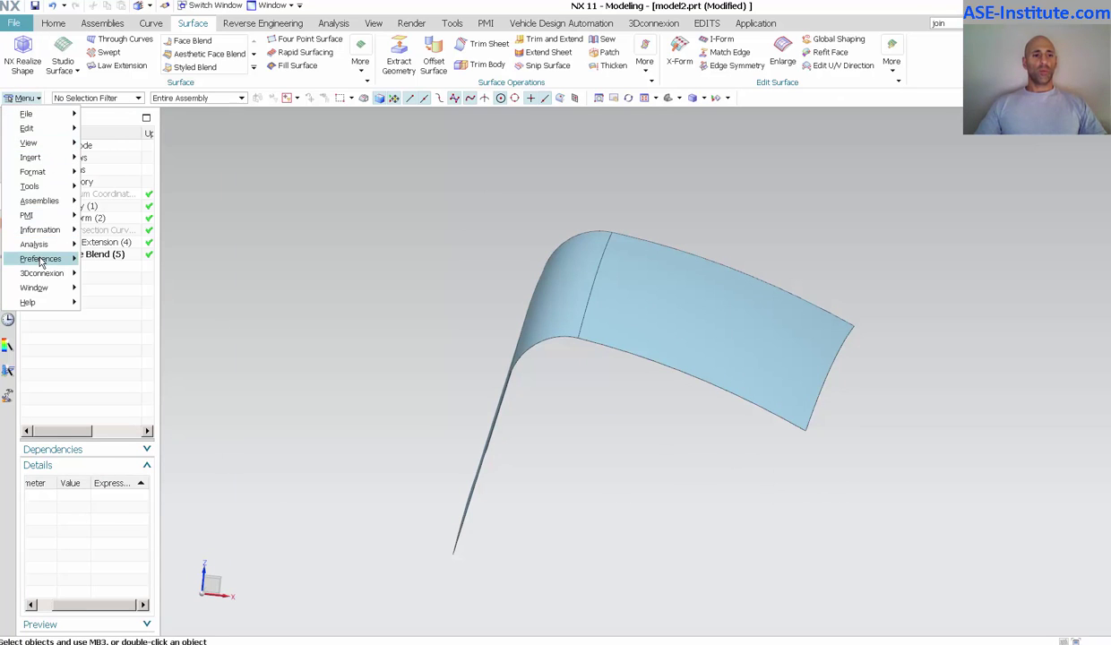
{"action": "mouse_move", "coordinate": [39, 260]}
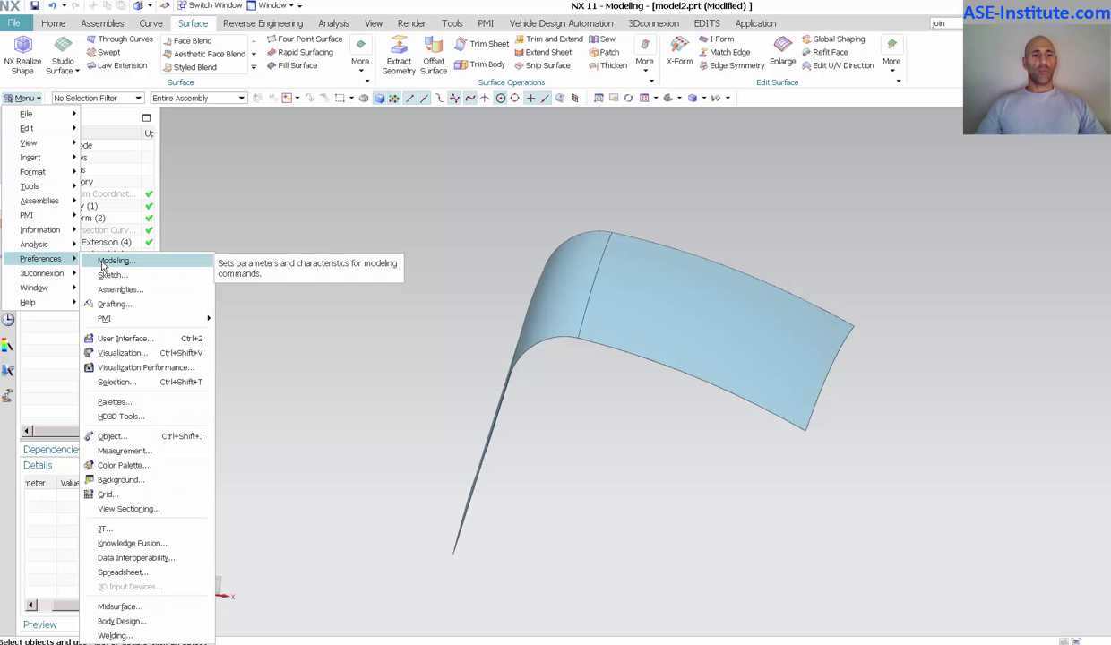
{"action": "left_click", "coordinate": [102, 262]}
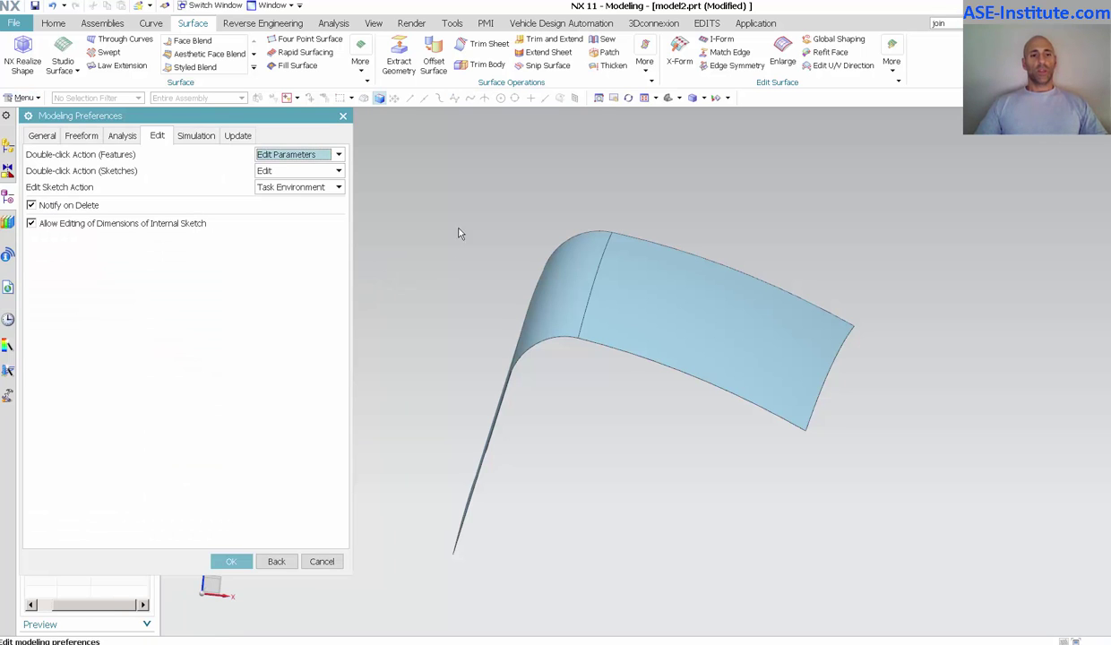
{"action": "left_click", "coordinate": [51, 138]}
{"action": "left_click", "coordinate": [80, 135]}
{"action": "left_click", "coordinate": [122, 136]}
{"action": "left_click", "coordinate": [157, 135]}
{"action": "left_click", "coordinate": [196, 135]}
{"action": "left_click", "coordinate": [238, 135]}
{"action": "left_click", "coordinate": [51, 136]}
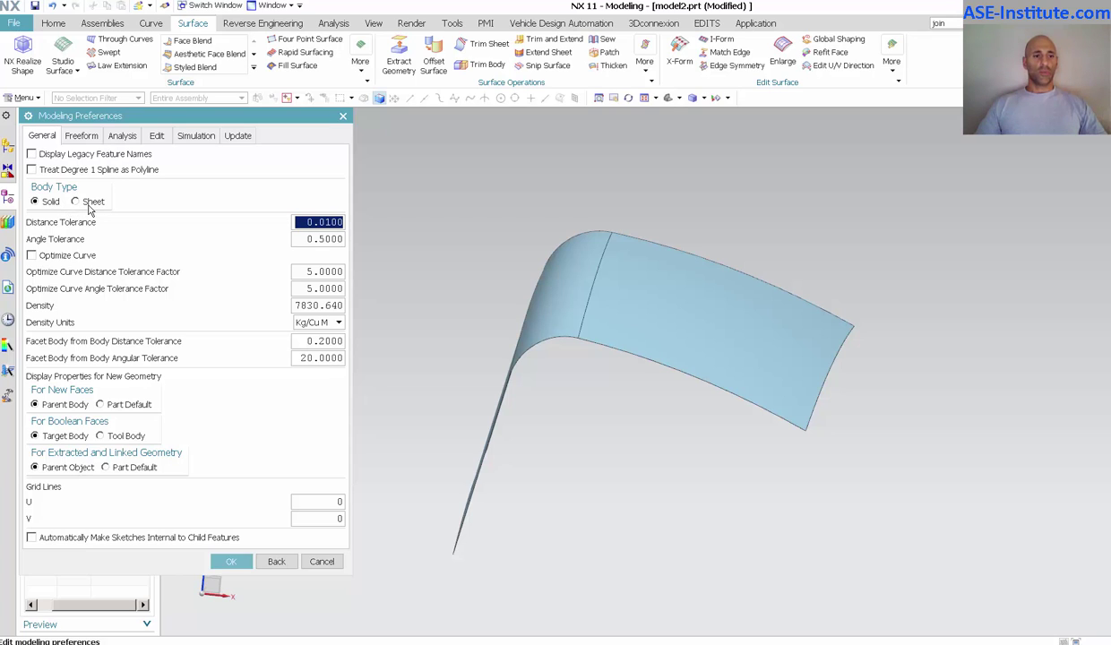
{"action": "left_click", "coordinate": [86, 136]}
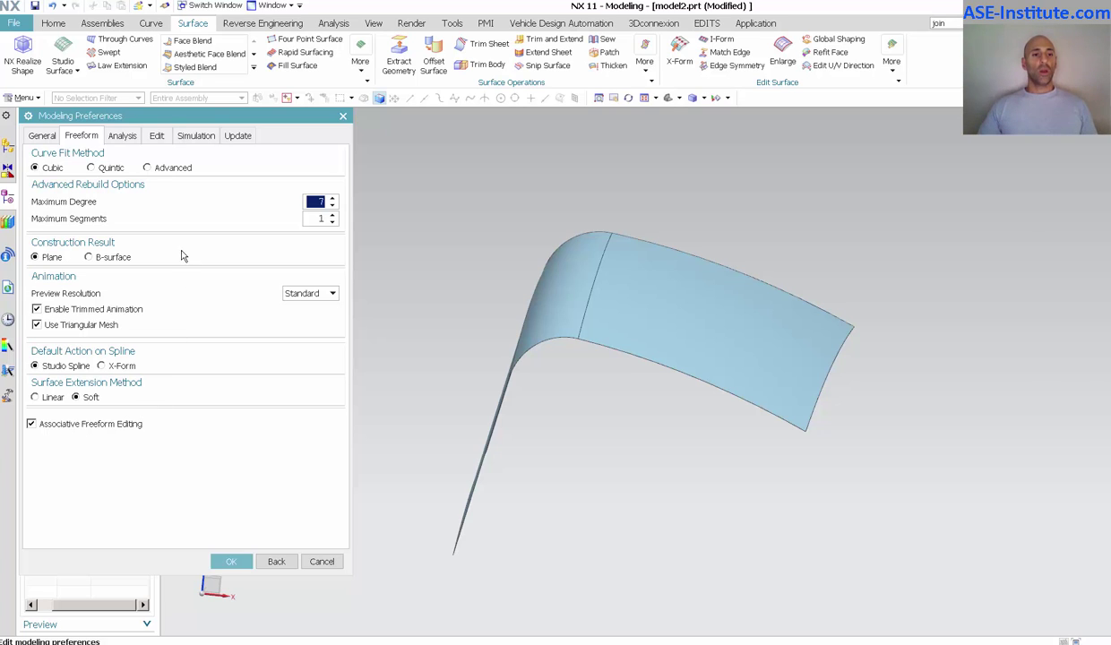
- Set the double-click action for features to Edit with Rollback in the modeling preferences
{"action": "left_click", "coordinate": [159, 137]}
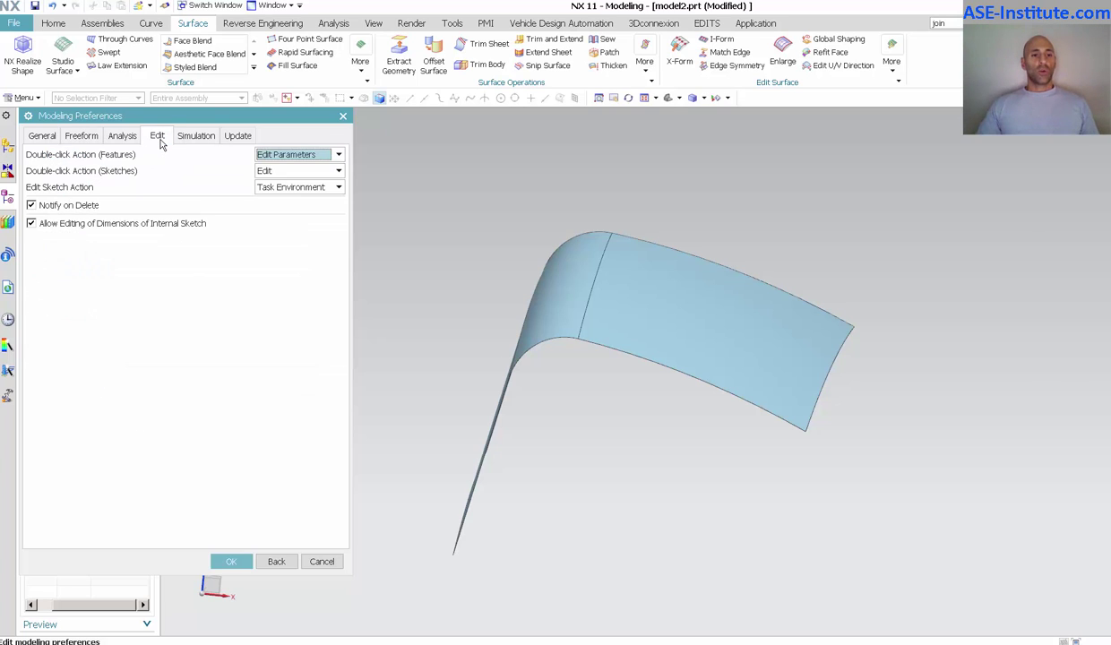
{"action": "left_click", "coordinate": [277, 153]}
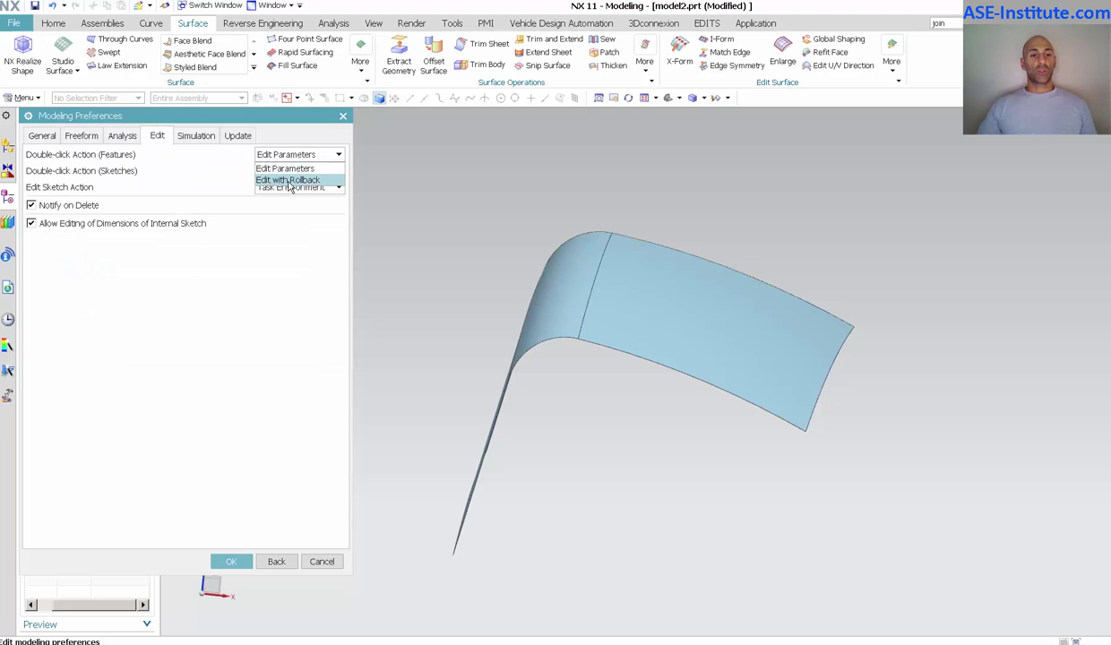
{"action": "left_click", "coordinate": [288, 180]}
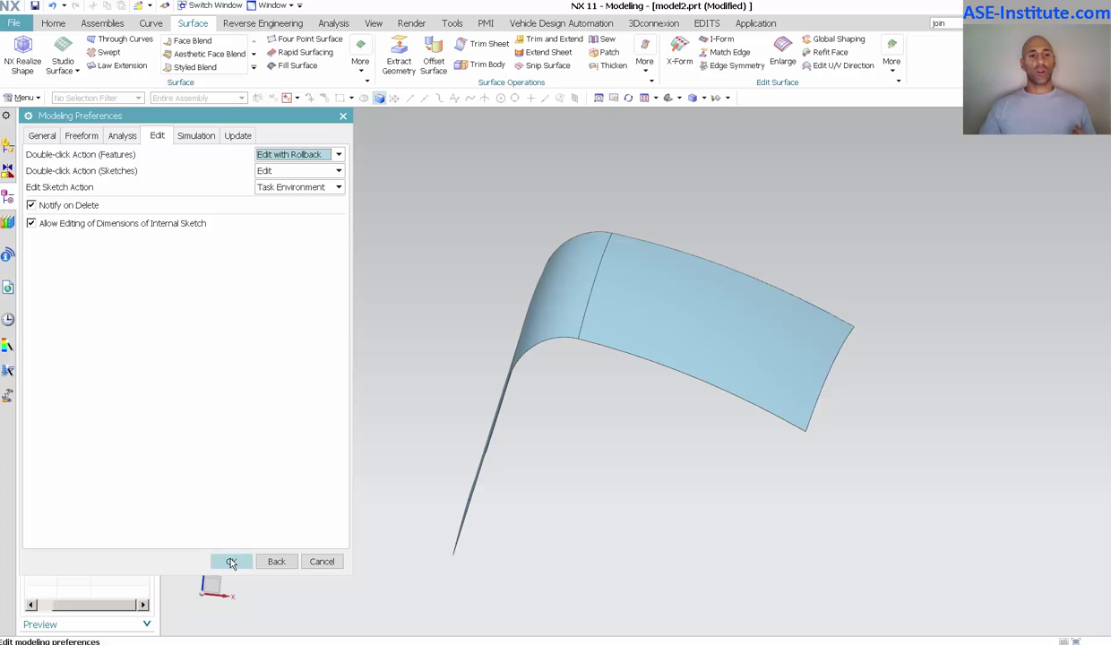
{"action": "left_click", "coordinate": [231, 561]}
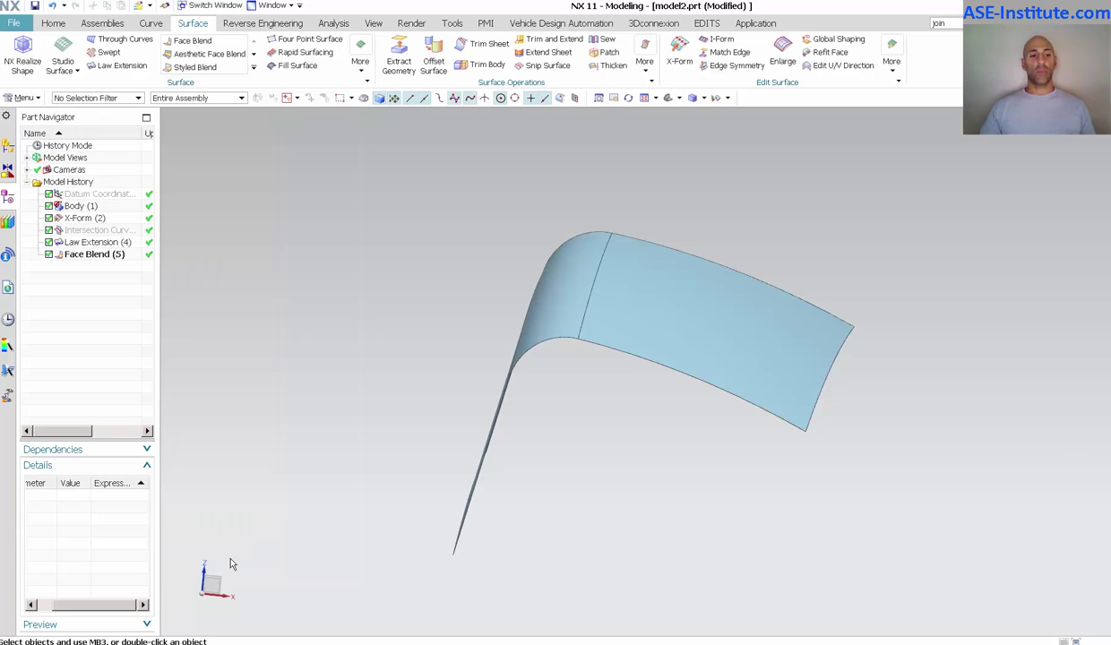
- Edit the X-Form (2) feature, lowering the near corner pole and its two adjacent mid-edge poles along Z
{"action": "left_click", "coordinate": [86, 217]}
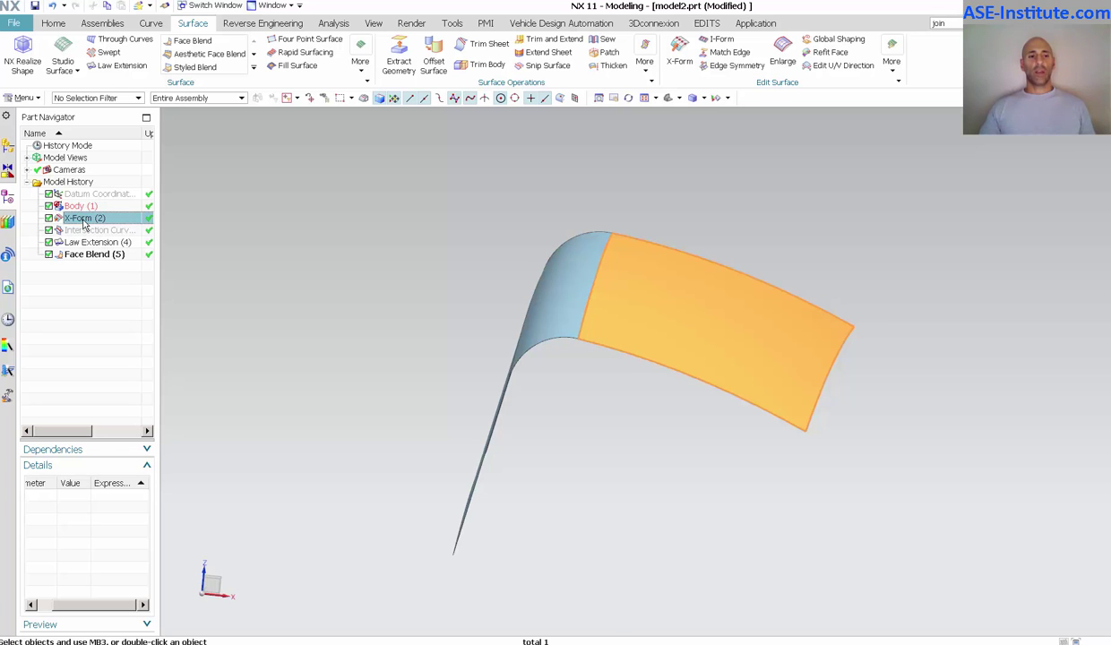
{"action": "double_click", "coordinate": [83, 221]}
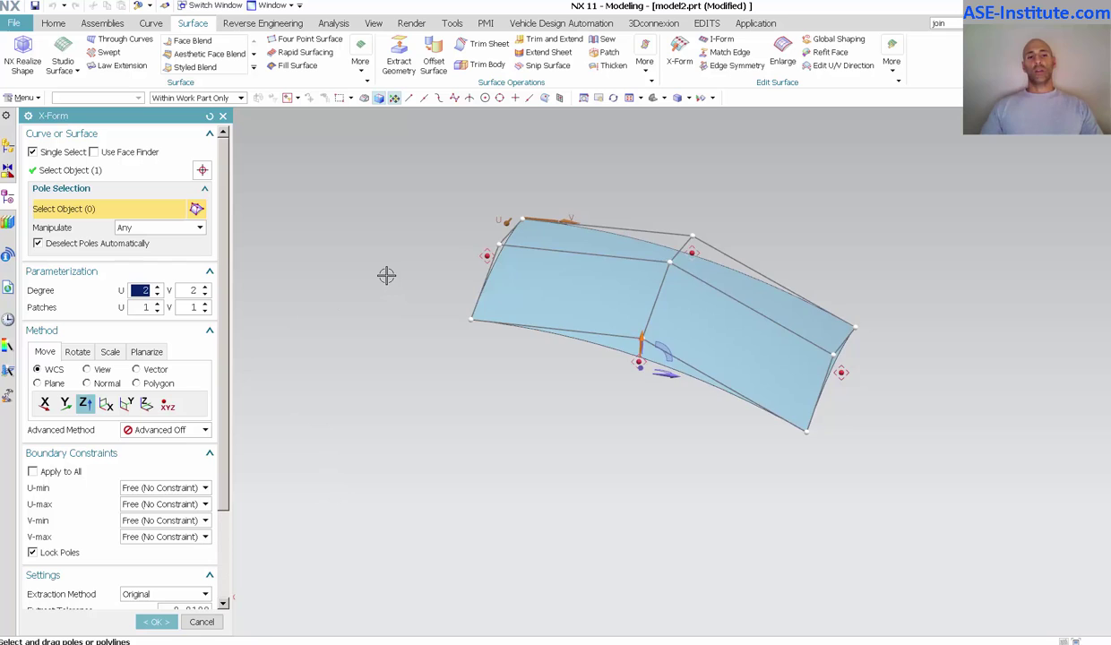
{"action": "middle_click_drag", "start_coordinate": [386, 275], "coordinate": [872, 305]}
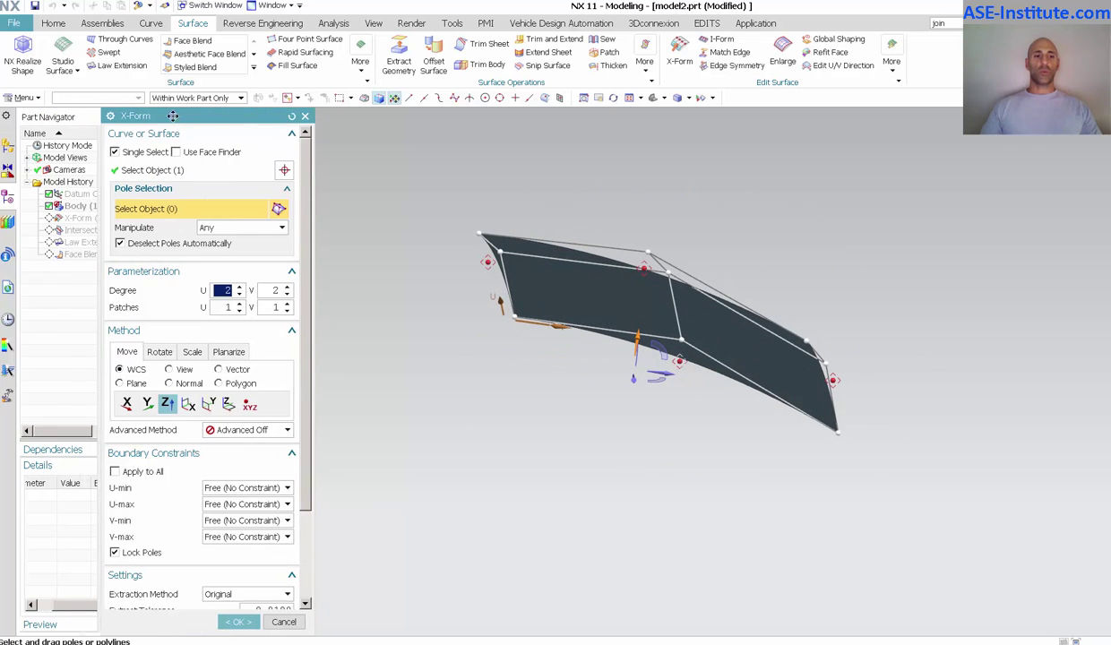
{"action": "left_click_drag", "start_coordinate": [173, 116], "coordinate": [207, 119]}
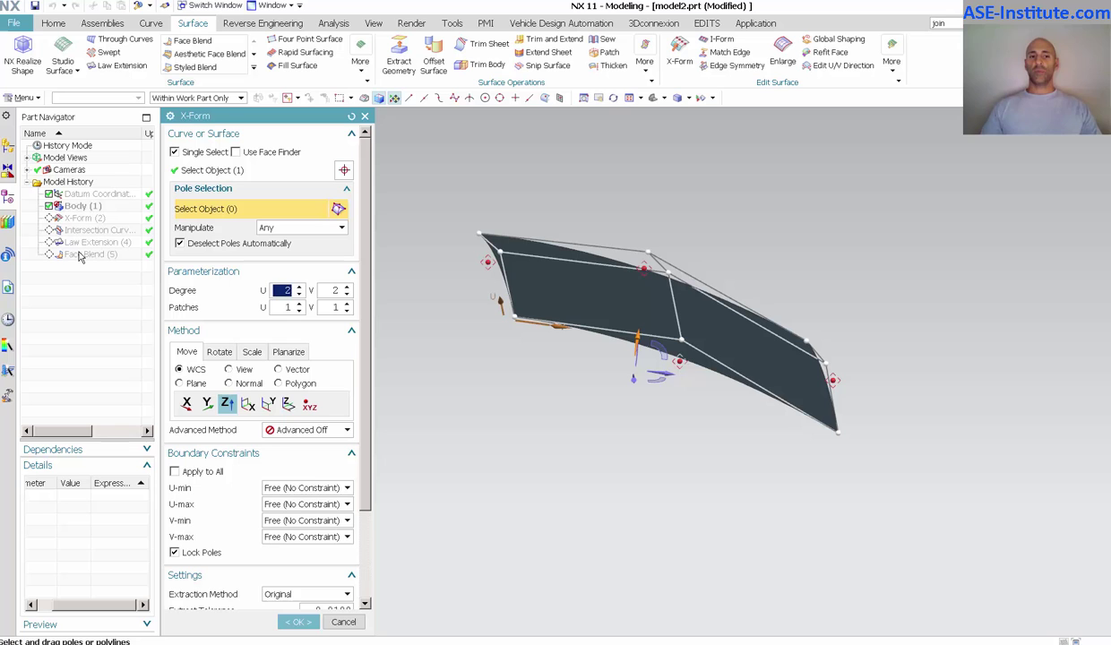
{"action": "left_click_drag", "start_coordinate": [224, 116], "coordinate": [83, 115]}
{"action": "middle_click_drag", "start_coordinate": [255, 252], "coordinate": [641, 411]}
{"action": "left_click_drag", "start_coordinate": [640, 411], "coordinate": [638, 424]}
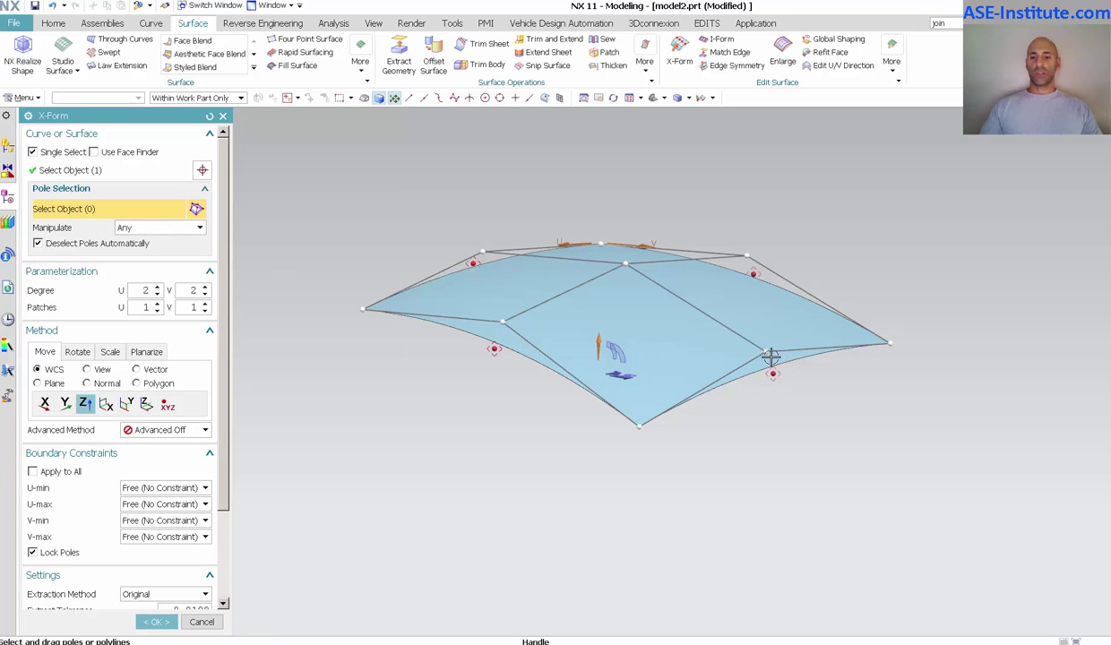
{"action": "left_click_drag", "start_coordinate": [770, 356], "coordinate": [767, 374]}
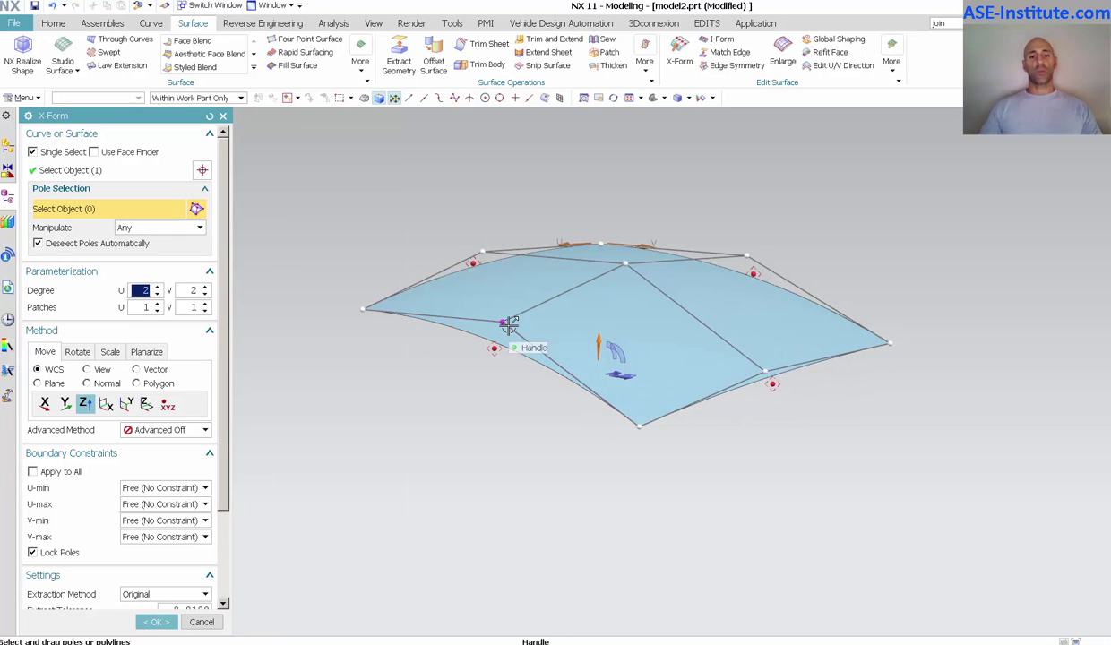
{"action": "left_click_drag", "start_coordinate": [508, 323], "coordinate": [505, 345]}
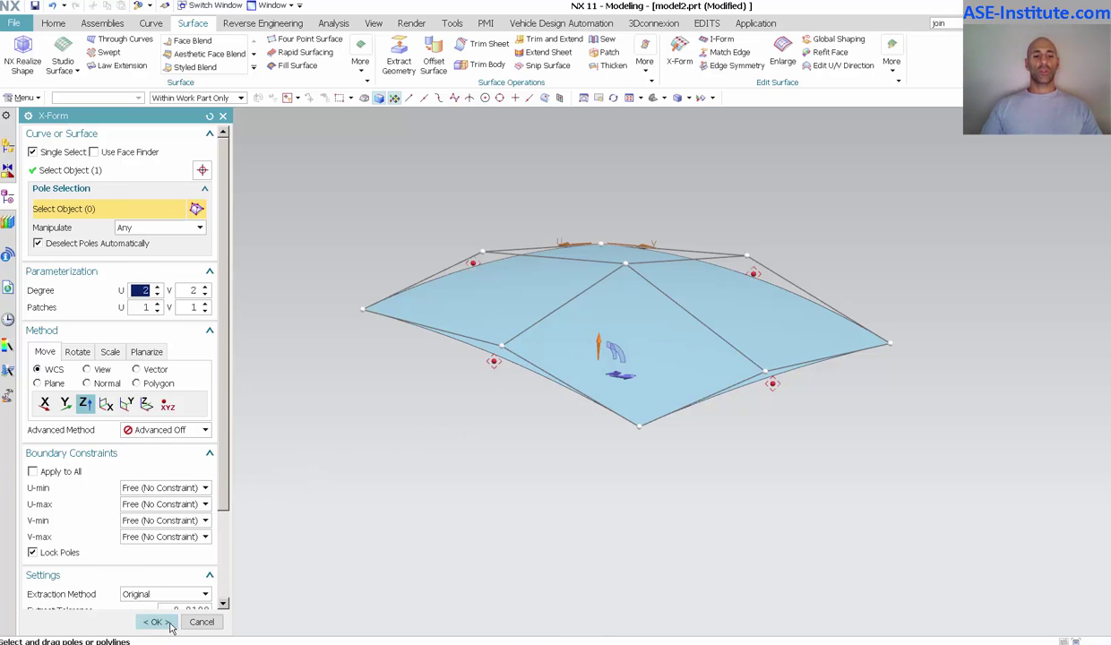
{"action": "left_click", "coordinate": [166, 619]}
{"action": "middle_click_drag", "start_coordinate": [368, 499], "coordinate": [283, 287]}
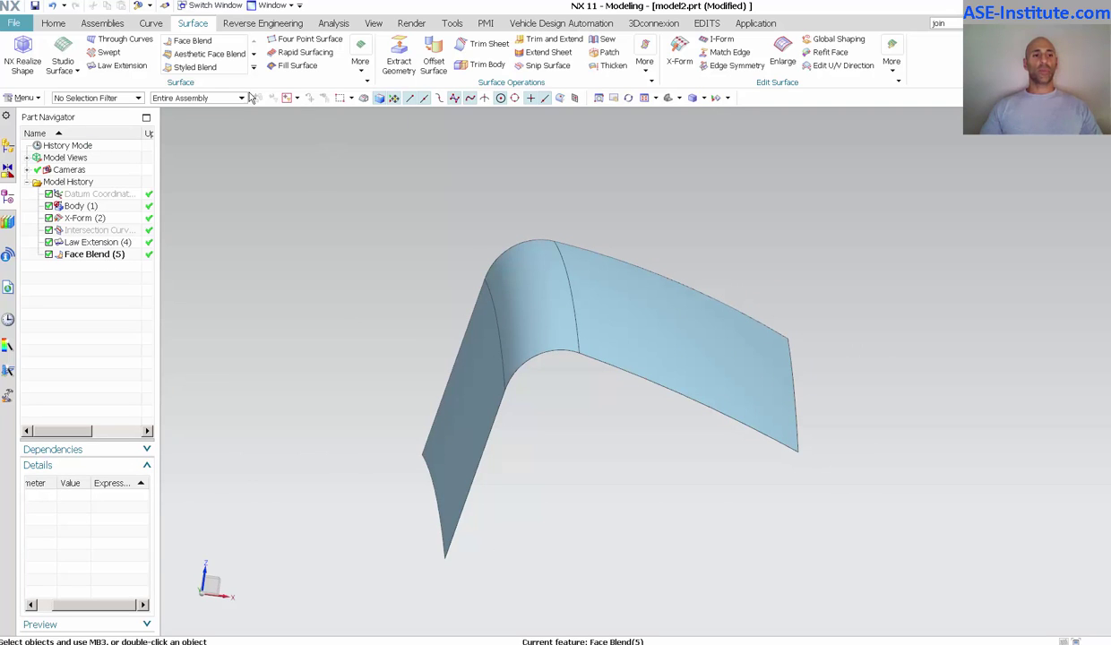
- Set the double-click action for features to Edit Parameters in the modeling preferences
{"action": "left_click", "coordinate": [24, 98]}
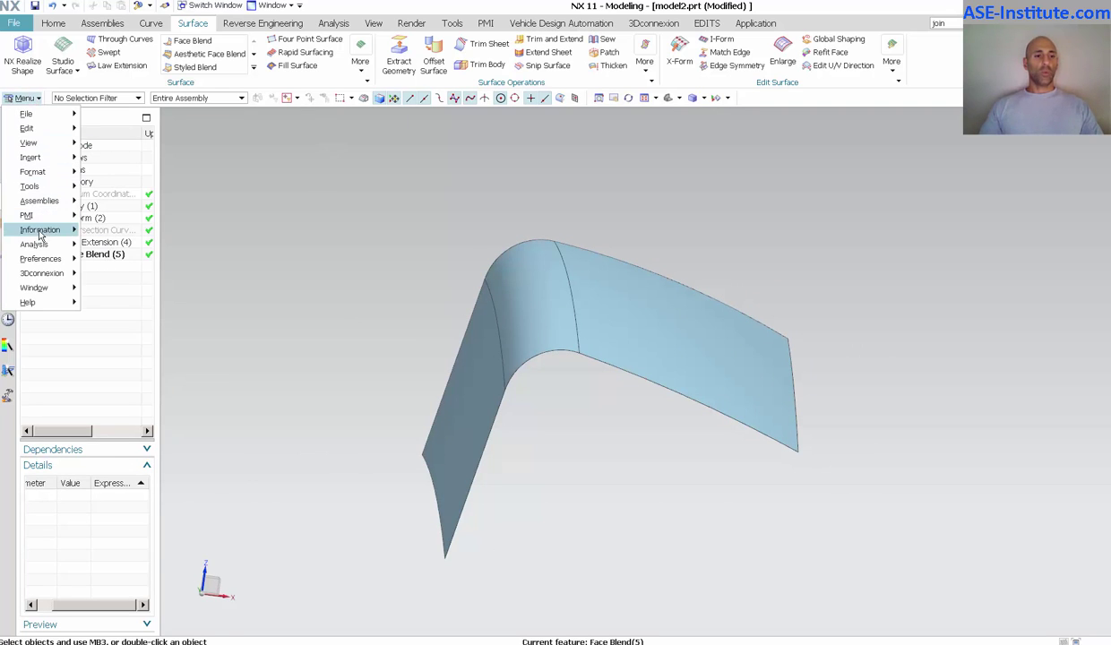
{"action": "mouse_move", "coordinate": [39, 259]}
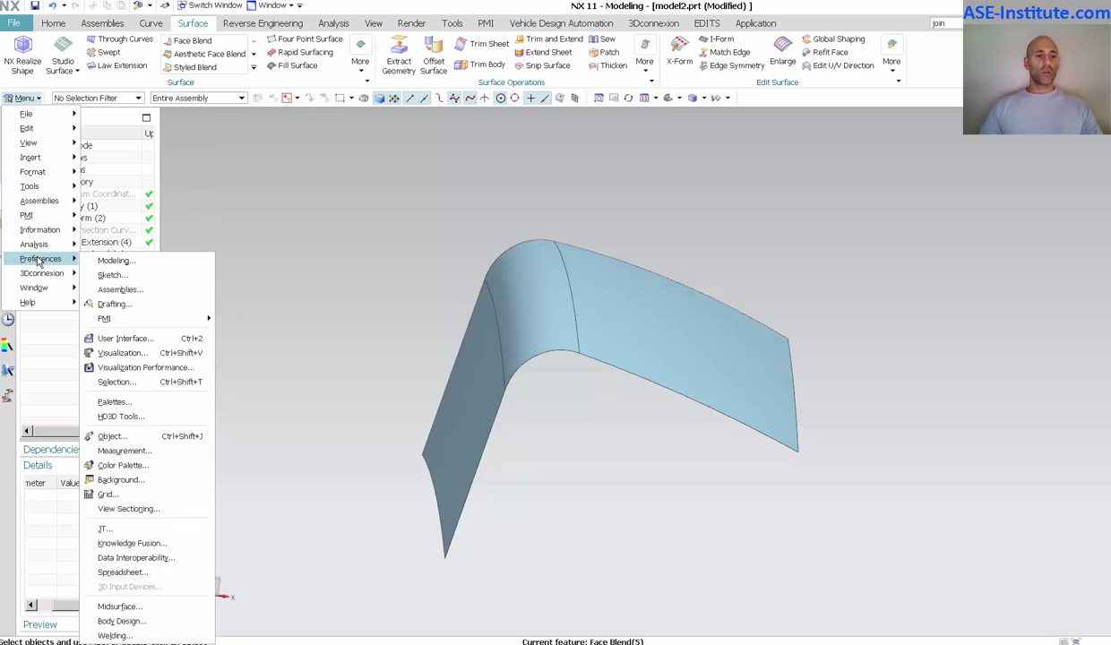
{"action": "left_click", "coordinate": [114, 260]}
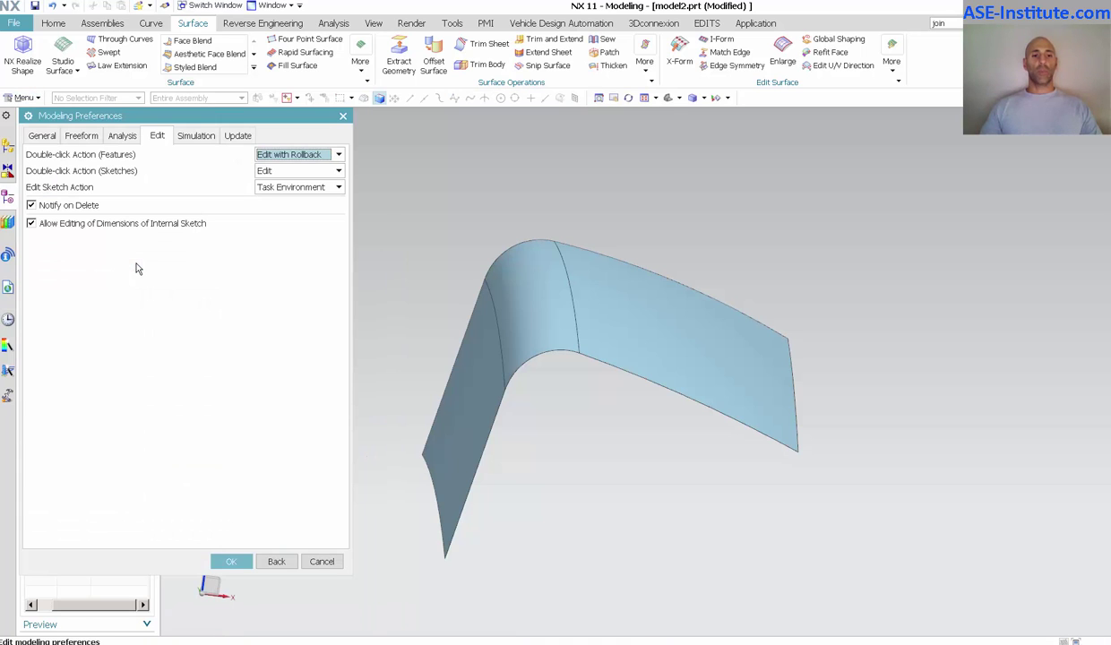
{"action": "left_click", "coordinate": [259, 154]}
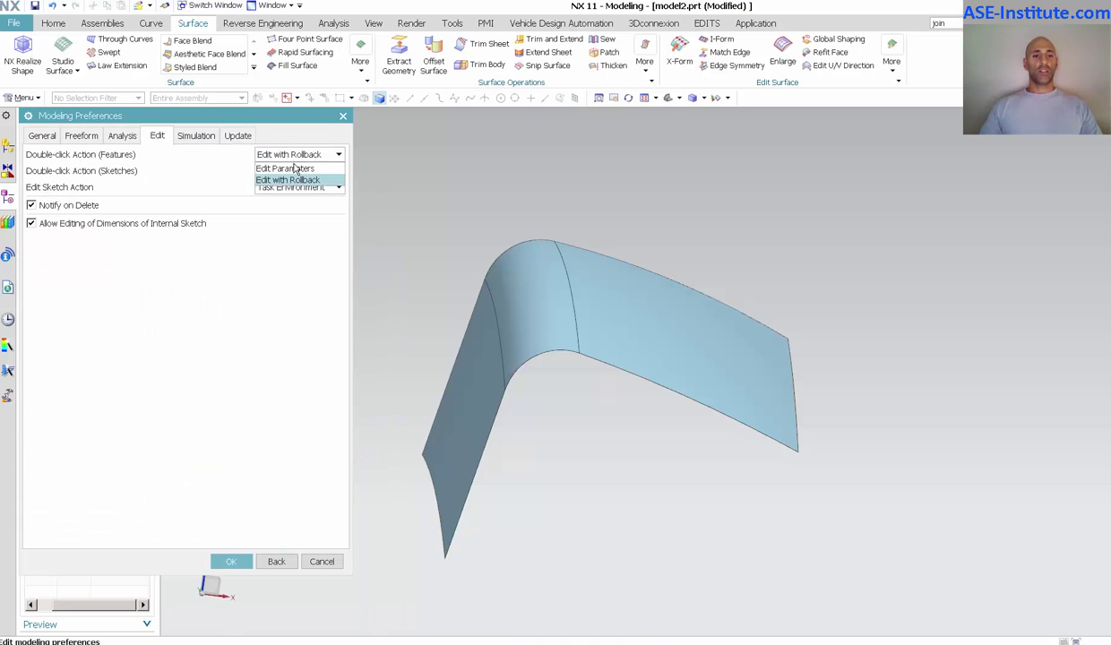
{"action": "left_click", "coordinate": [285, 168]}
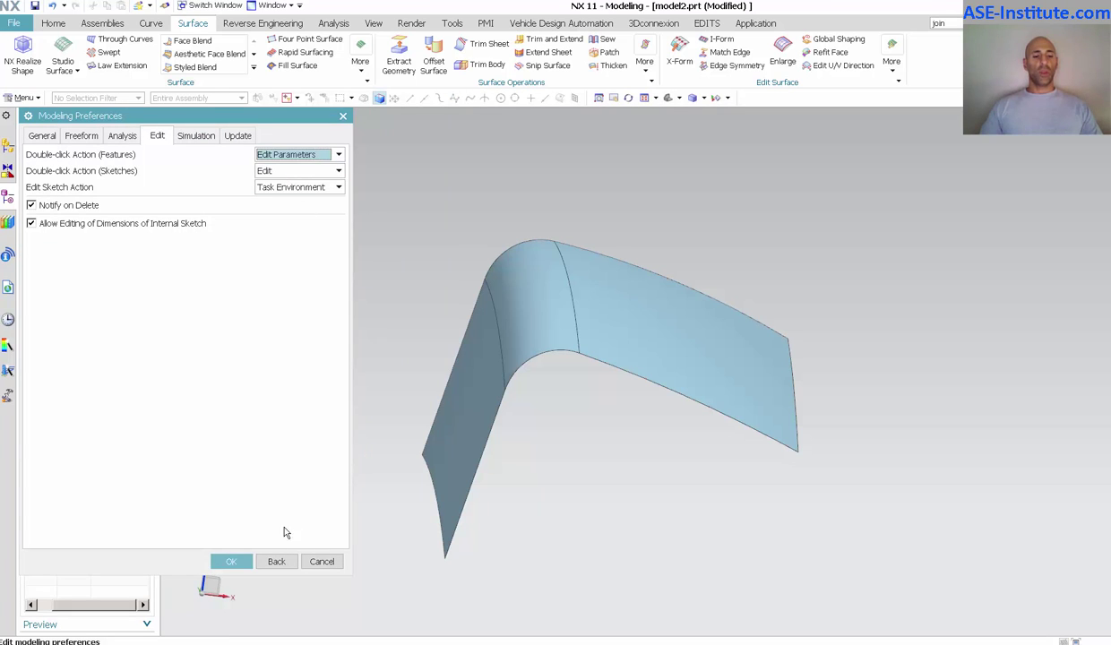
{"action": "left_click", "coordinate": [238, 562]}
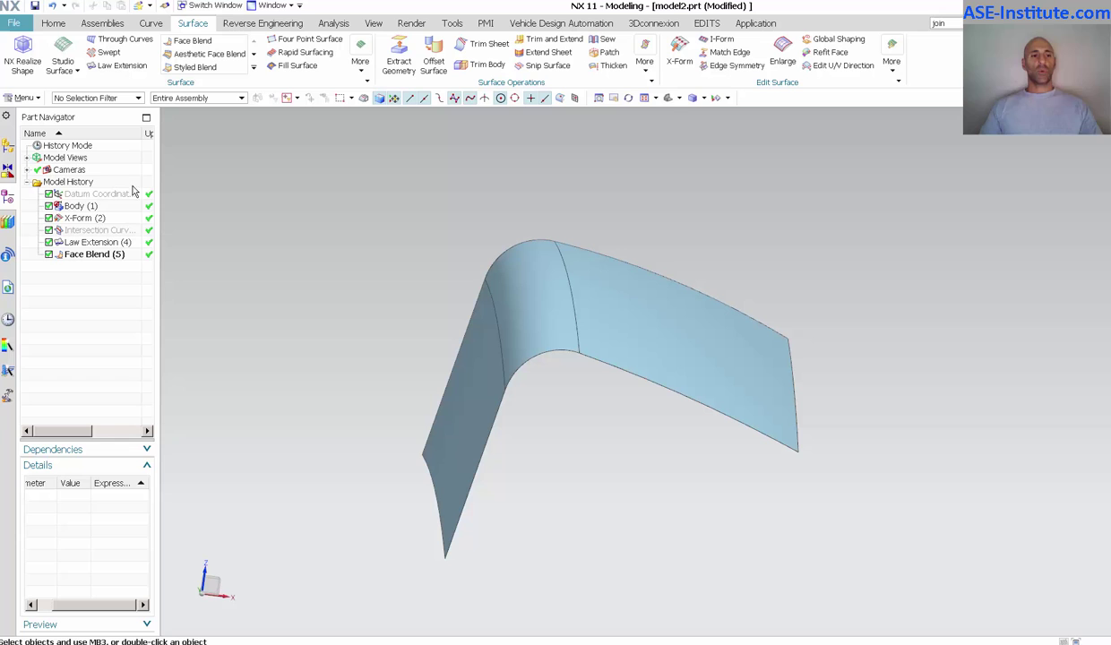
- Reopen X-Form (2) for editing and lower the control mesh's middle pole and middle polyline along Z
{"action": "double_click", "coordinate": [87, 222]}
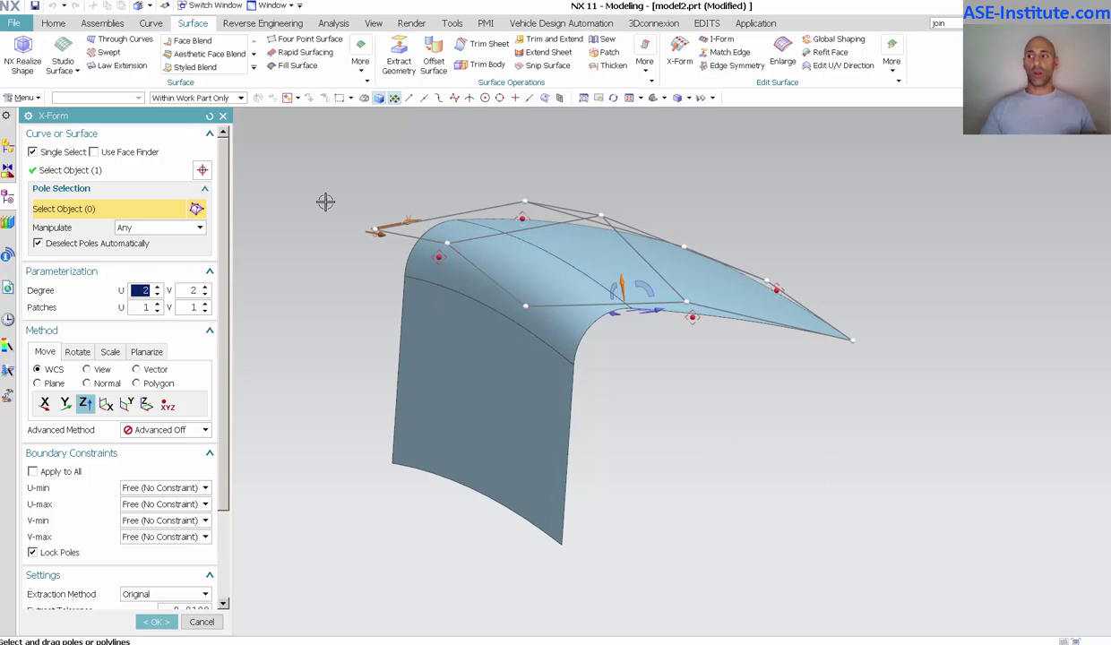
{"action": "middle_click_drag", "start_coordinate": [685, 216], "coordinate": [630, 224]}
{"action": "left_click_drag", "start_coordinate": [609, 215], "coordinate": [609, 239]}
{"action": "mouse_move", "coordinate": [635, 390]}
{"action": "middle_mouse_down"}
{"action": "mouse_move", "coordinate": [680, 249]}
{"action": "mouse_move", "coordinate": [627, 256]}
{"action": "middle_mouse_up"}
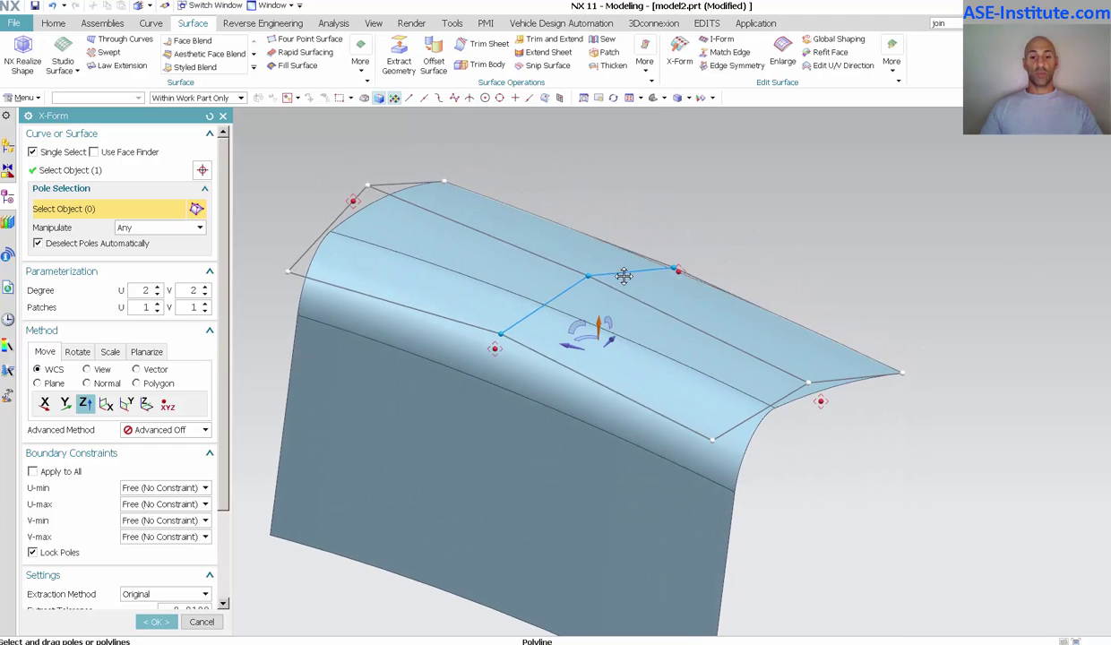
{"action": "left_click_drag", "start_coordinate": [623, 276], "coordinate": [615, 326]}
{"action": "middle_click_drag", "start_coordinate": [658, 344], "coordinate": [664, 226]}
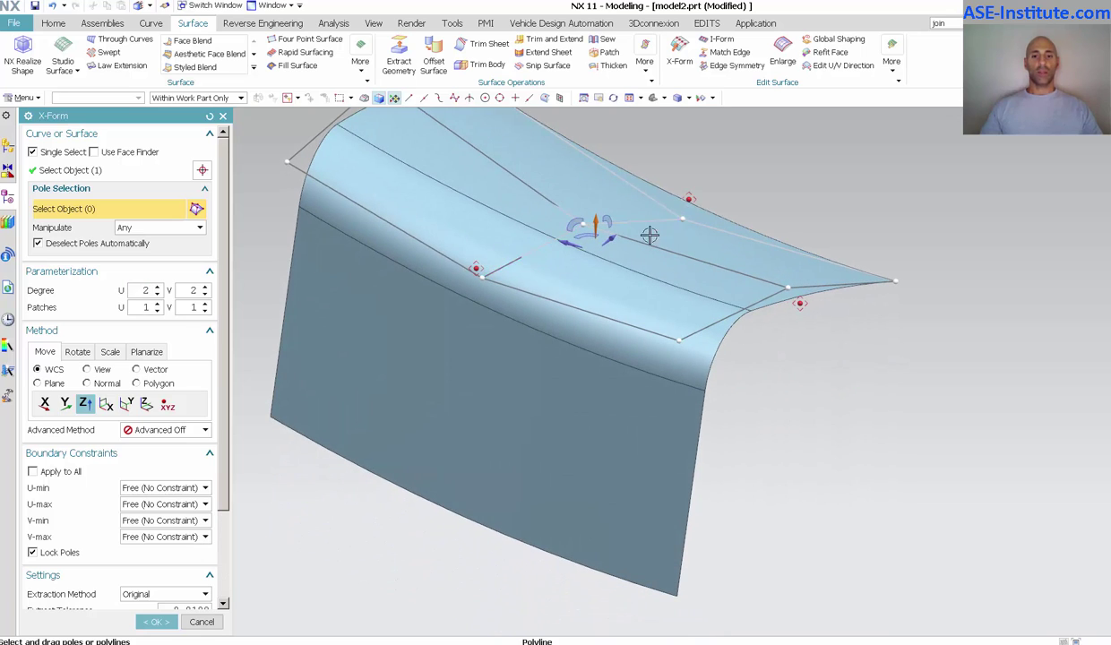
{"action": "left_click_drag", "start_coordinate": [649, 235], "coordinate": [646, 264]}
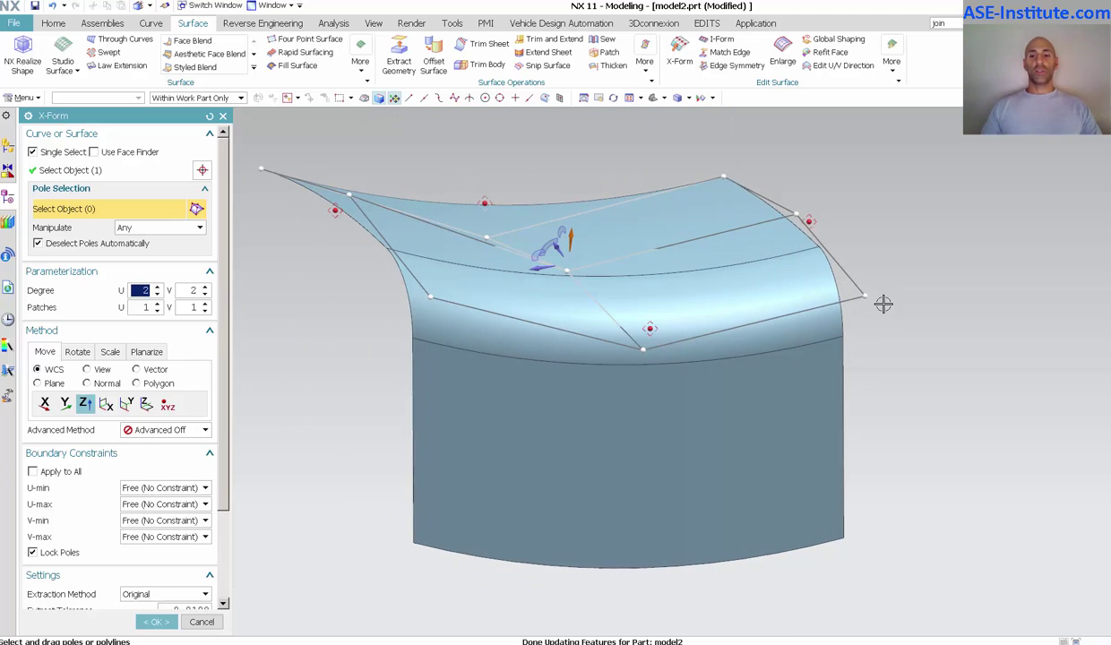
- Raise outer poles of the X-Form surface's control mesh along Z and accept the edit
{"action": "left_click_drag", "start_coordinate": [872, 293], "coordinate": [895, 242]}
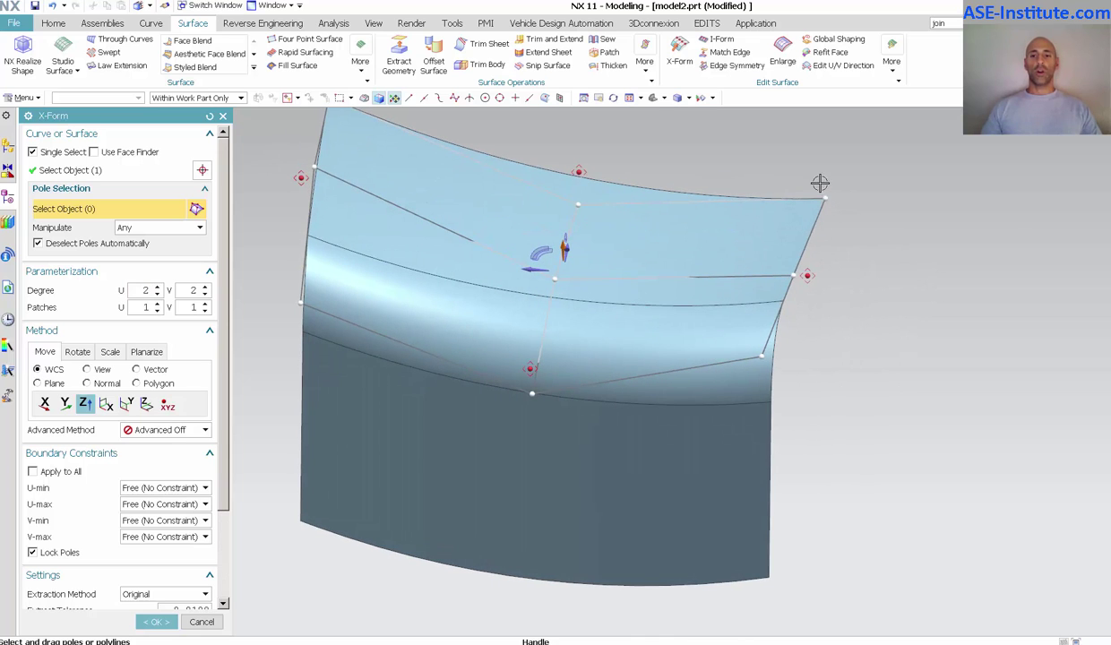
{"action": "middle_click_drag", "start_coordinate": [793, 171], "coordinate": [328, 278]}
{"action": "left_click", "coordinate": [726, 352]}
{"action": "left_click_drag", "start_coordinate": [328, 278], "coordinate": [330, 185]}
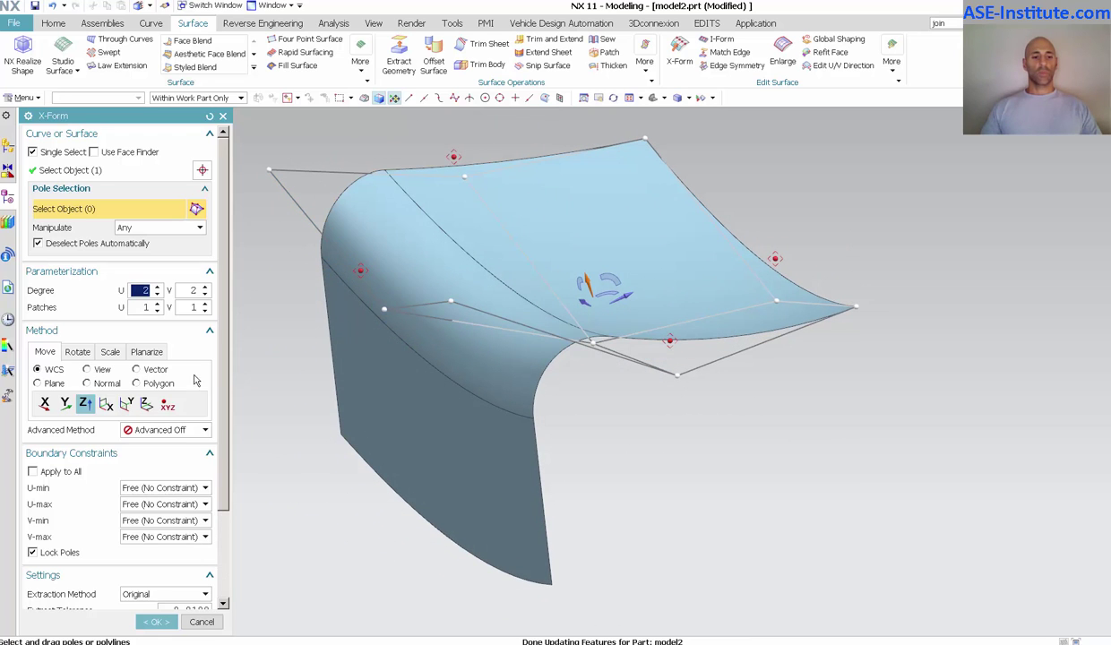
{"action": "left_click", "coordinate": [156, 622]}
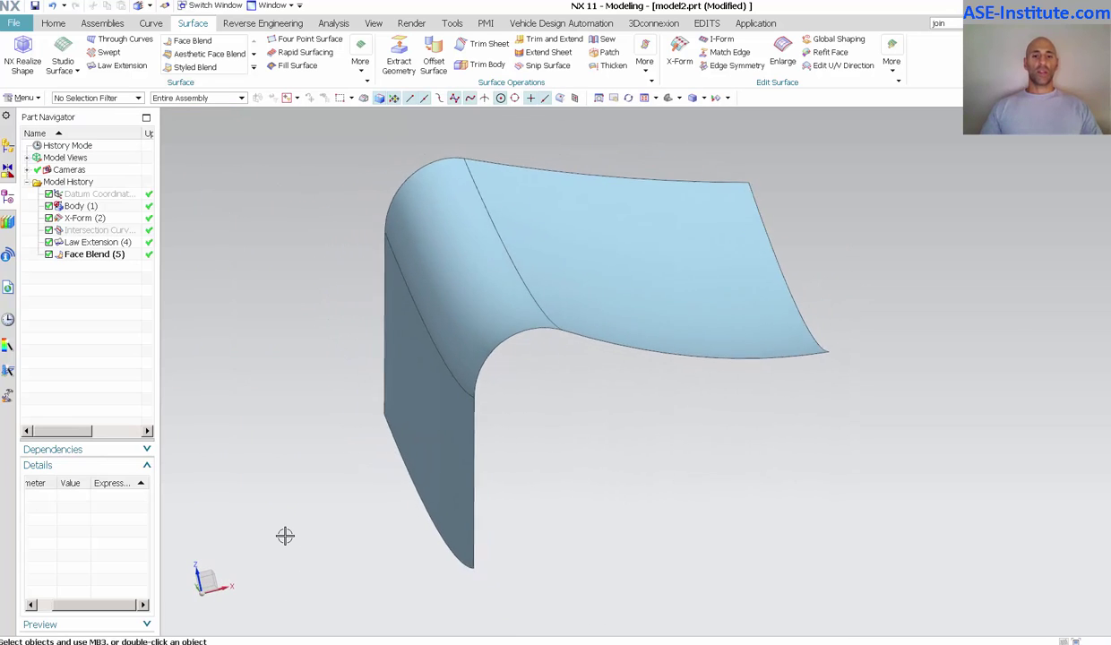
{"action": "key", "text": "Home"}
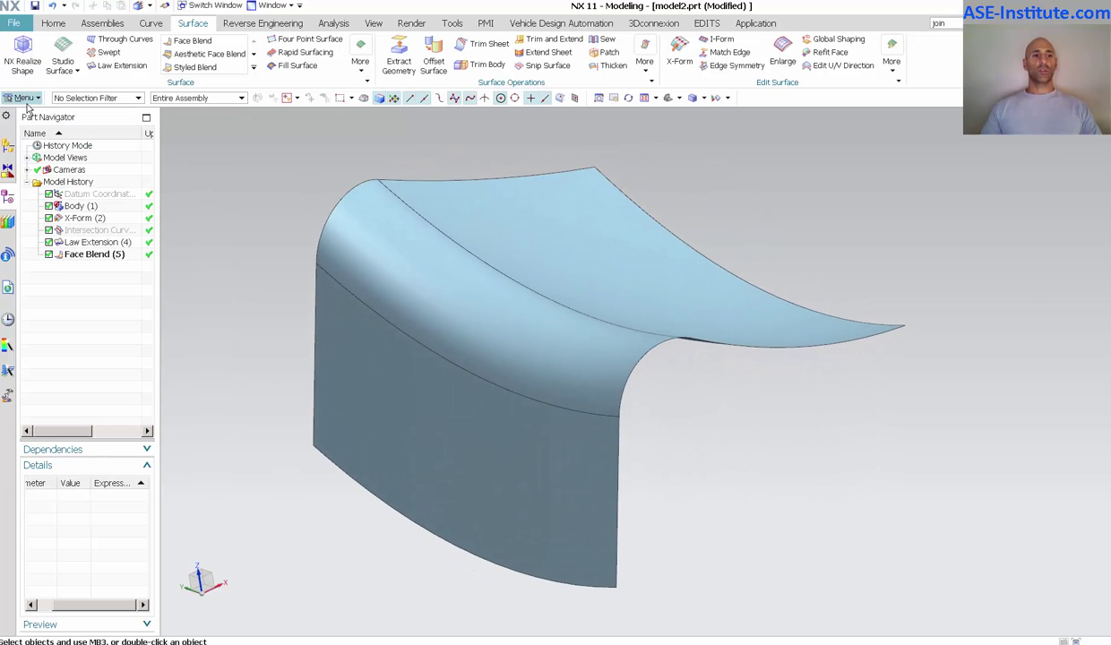
- Set the dynamic update mode to Continuous and the dynamic update level to All in the modeling preferences
{"action": "left_click", "coordinate": [24, 98]}
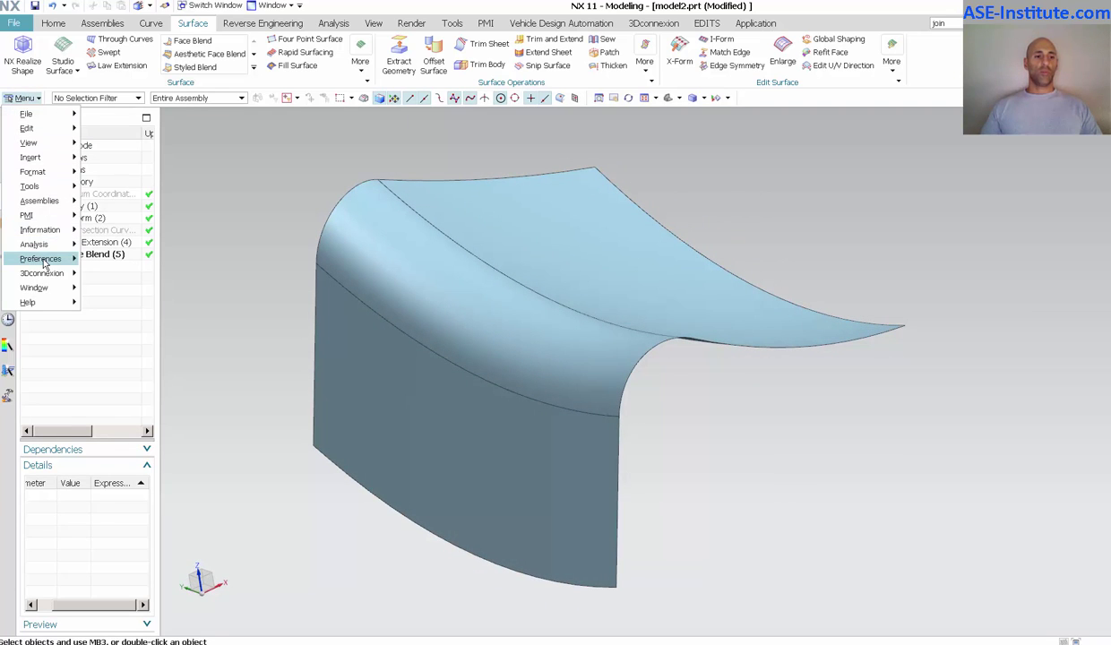
{"action": "mouse_move", "coordinate": [43, 263]}
{"action": "left_click", "coordinate": [105, 254]}
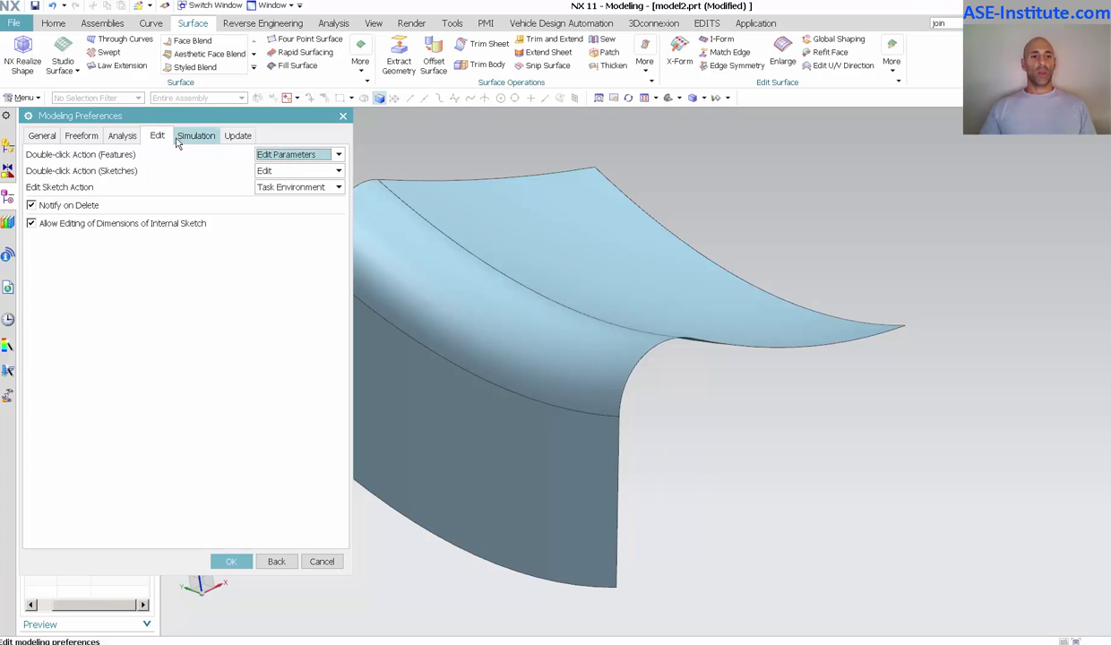
{"action": "left_click", "coordinate": [243, 139]}
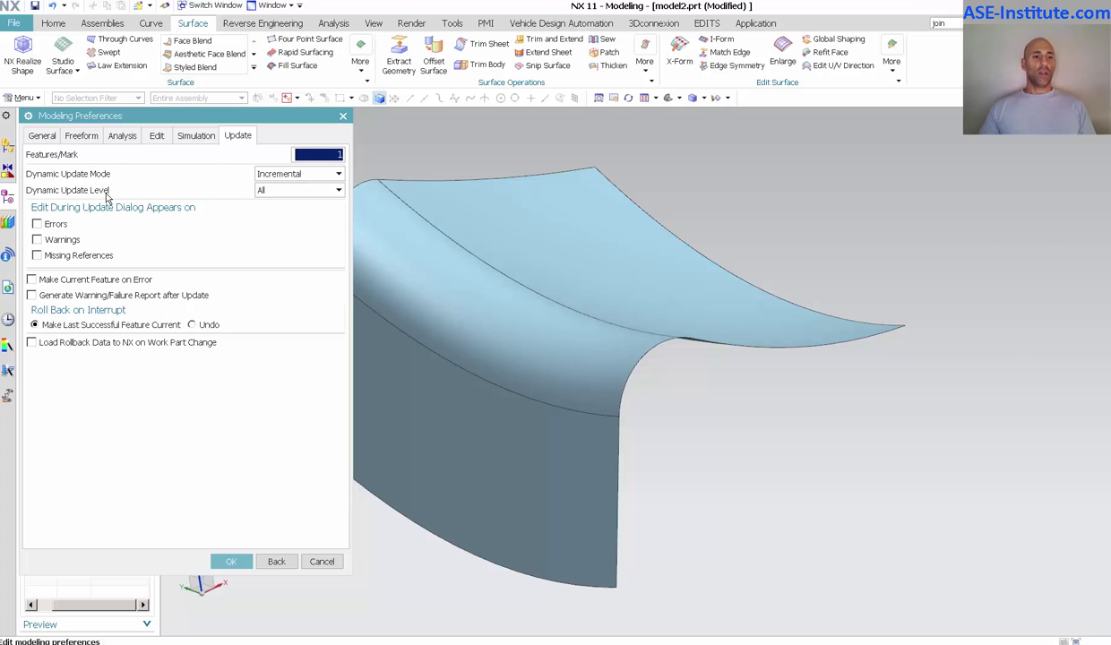
{"action": "left_click", "coordinate": [277, 190]}
{"action": "left_click", "coordinate": [269, 204]}
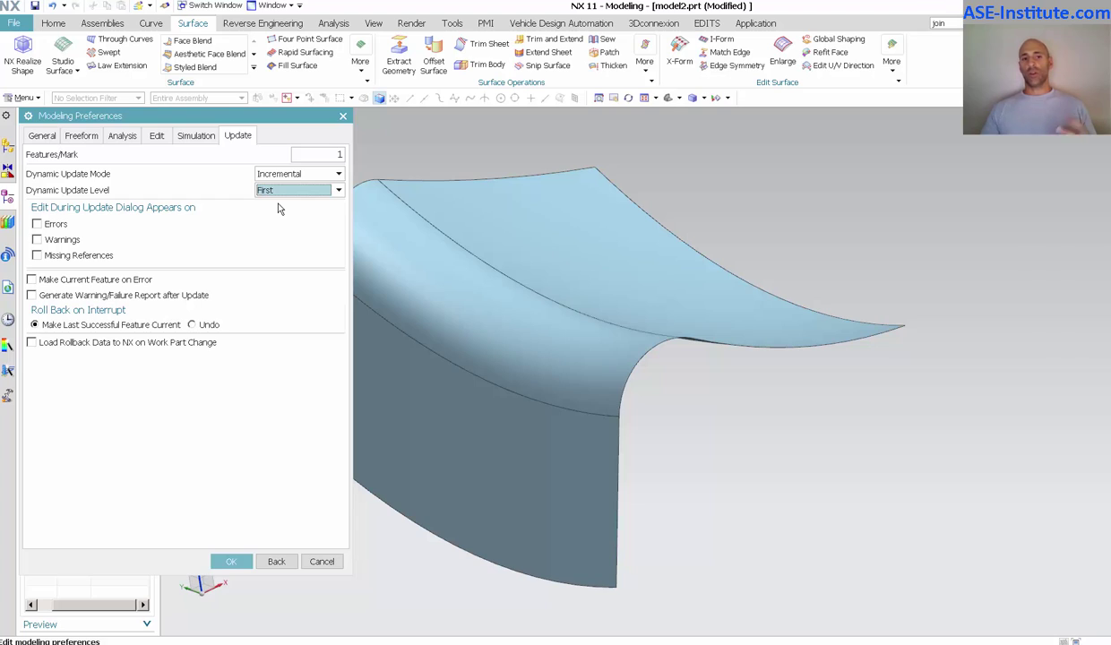
{"action": "left_click", "coordinate": [308, 176]}
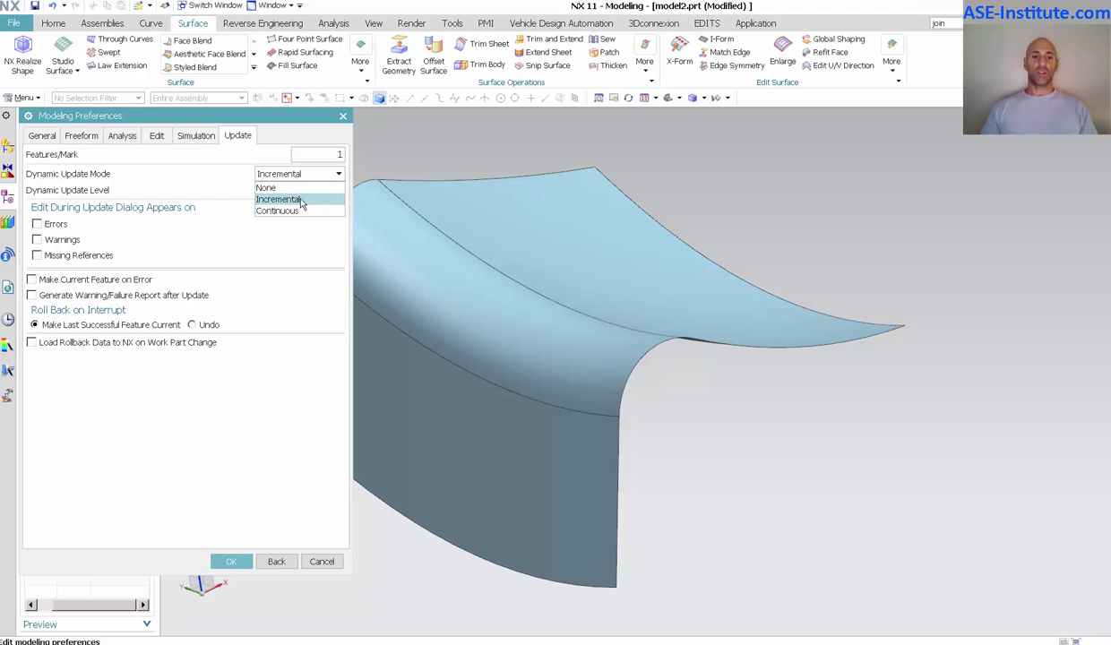
{"action": "left_click", "coordinate": [288, 210]}
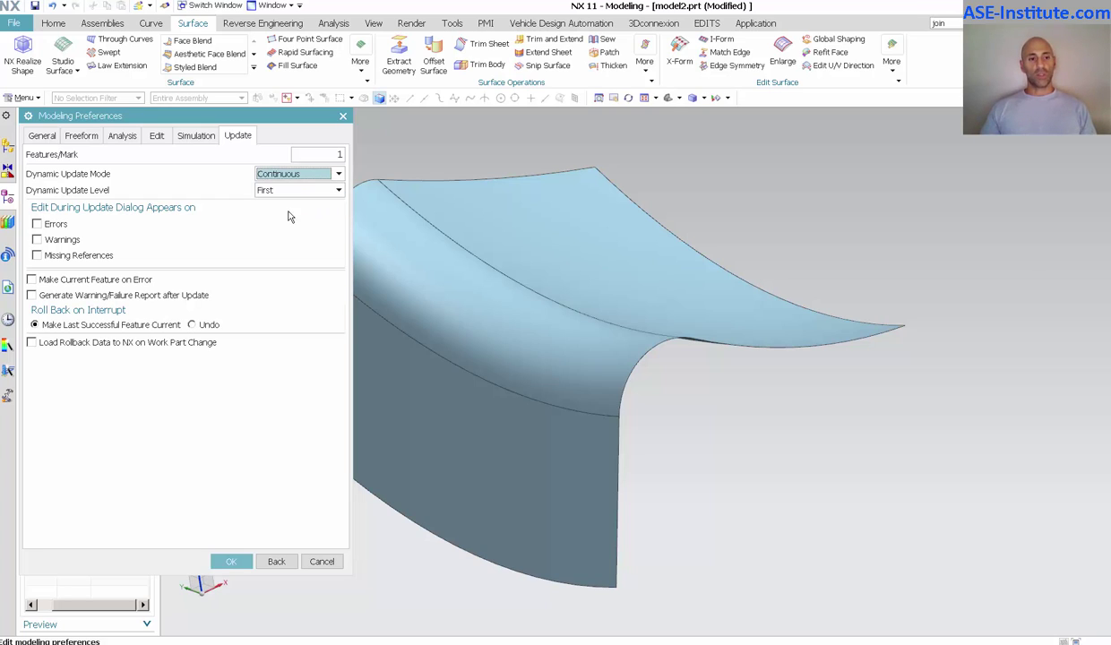
{"action": "left_click", "coordinate": [273, 190]}
{"action": "left_click", "coordinate": [269, 214]}
{"action": "left_click", "coordinate": [231, 561]}
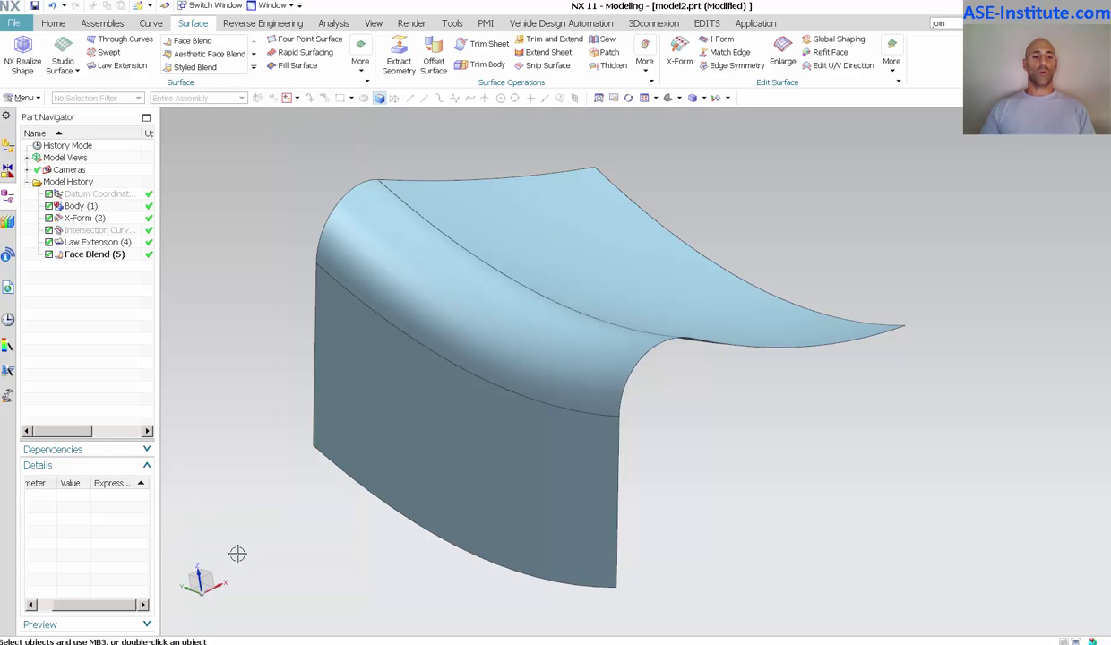
- Edit X-Form (2), raising the control mesh's middle polylines in both directions and lowering the polyline beside the face blend along Z
{"action": "double_click", "coordinate": [85, 219]}
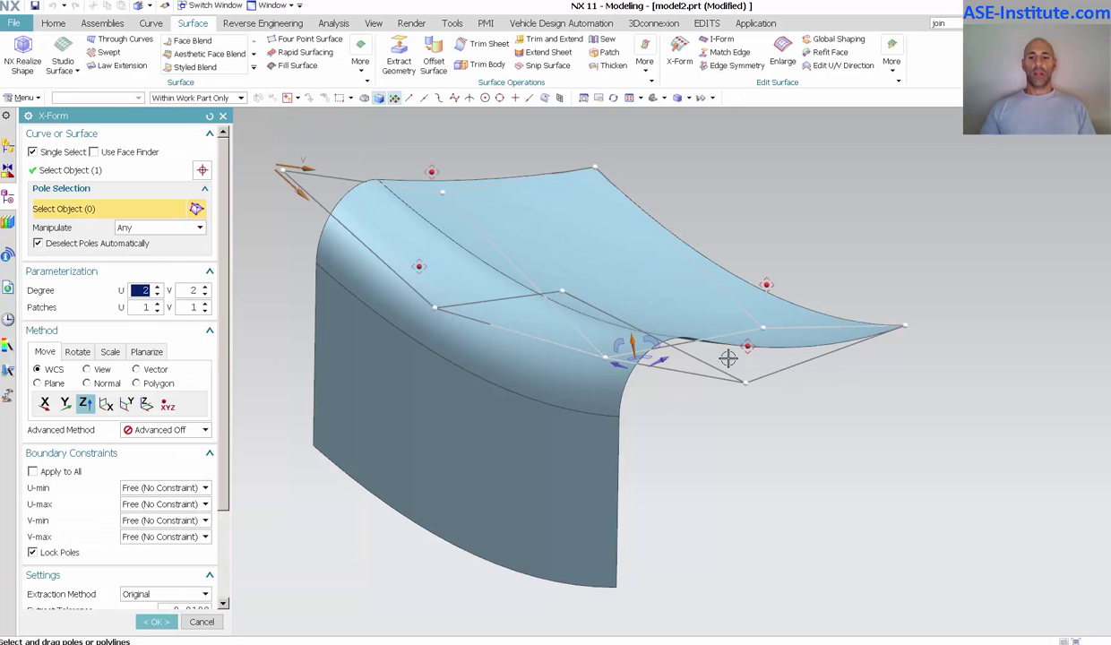
{"action": "left_click_drag", "start_coordinate": [490, 330], "coordinate": [520, 184]}
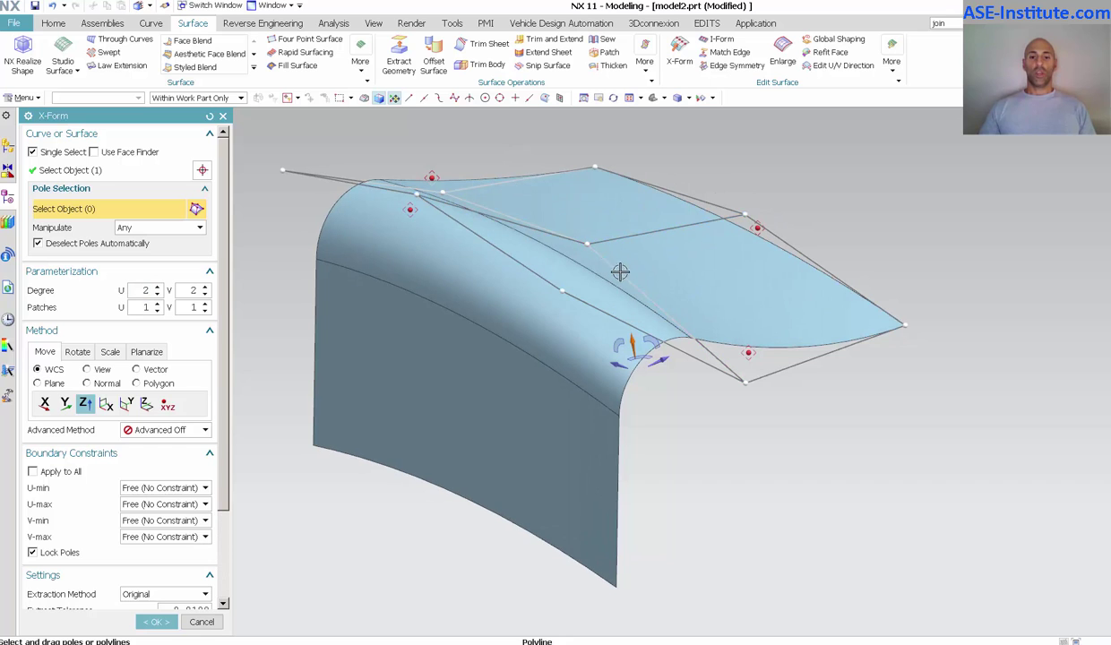
{"action": "left_click_drag", "start_coordinate": [613, 265], "coordinate": [632, 164]}
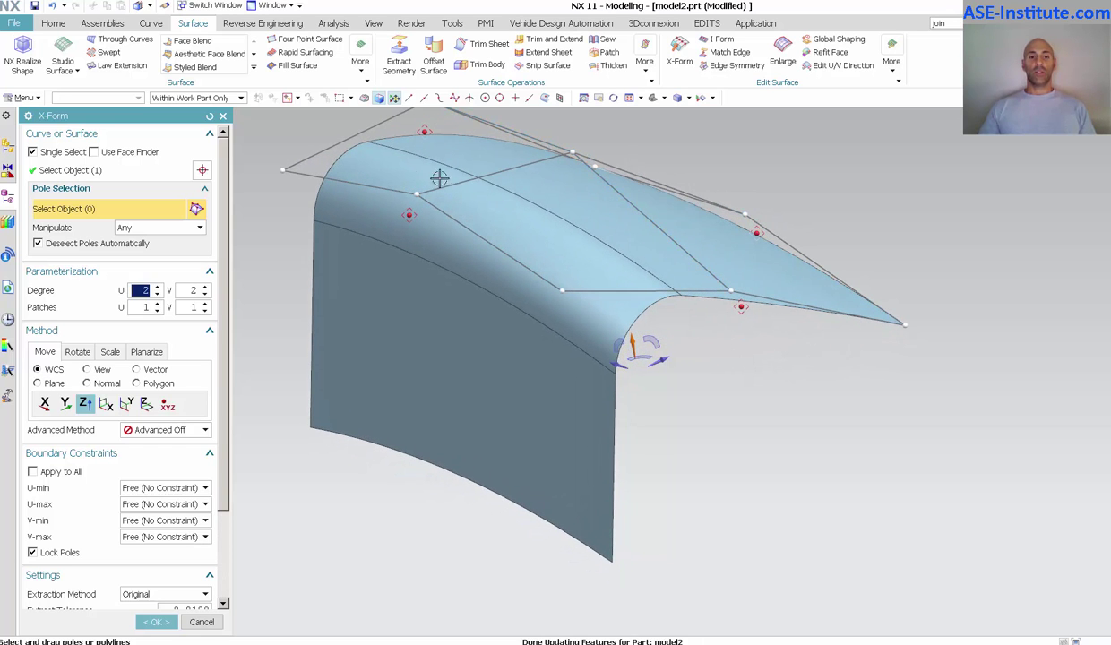
{"action": "left_click_drag", "start_coordinate": [382, 181], "coordinate": [359, 260]}
{"action": "middle_click_drag", "start_coordinate": [832, 340], "coordinate": [801, 336]}
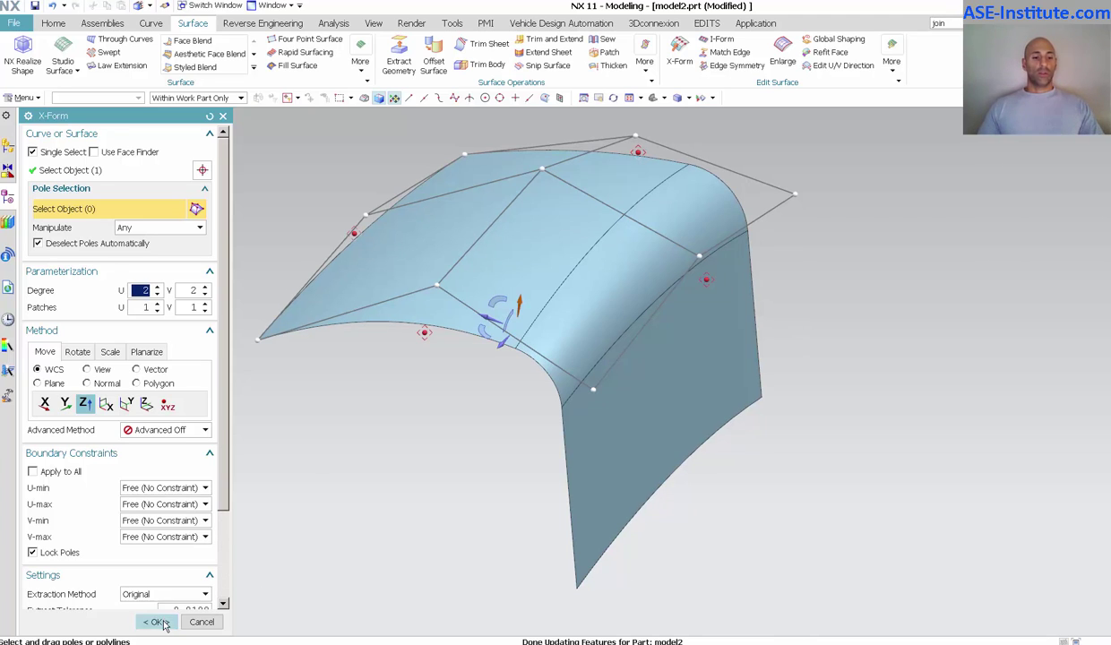
{"action": "left_click", "coordinate": [154, 621]}
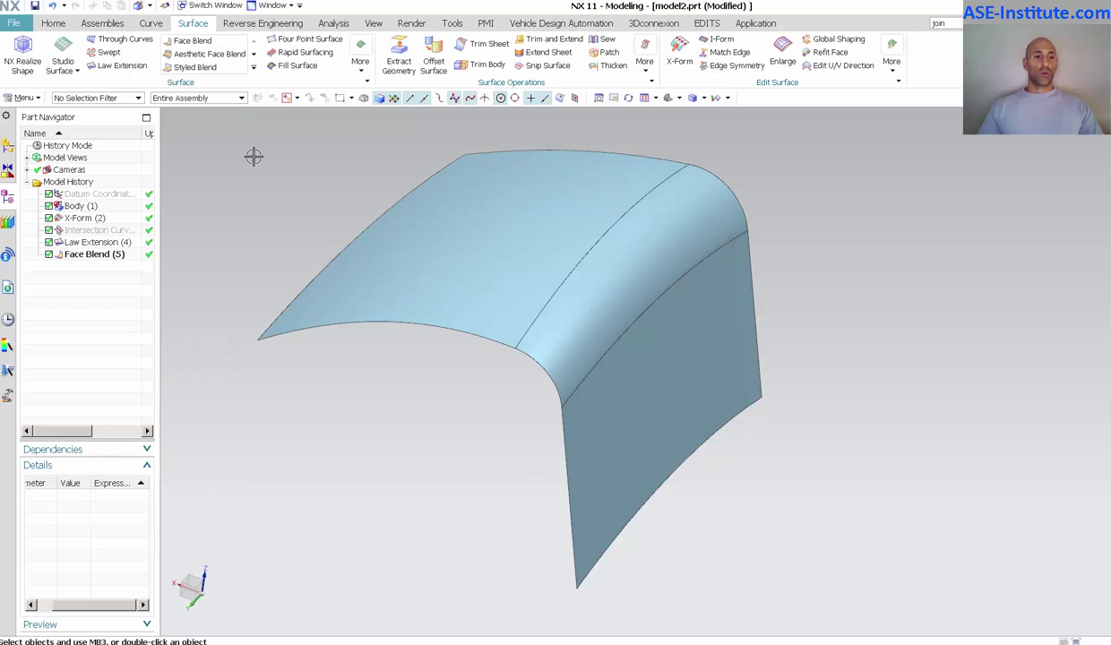
- Review the dynamic update modes, the double-click action for features and the freeform settings in the modeling preferences
{"action": "left_click", "coordinate": [25, 98]}
{"action": "mouse_move", "coordinate": [40, 258]}
{"action": "left_click", "coordinate": [133, 264]}
{"action": "left_click_drag", "start_coordinate": [229, 119], "coordinate": [371, 119]}
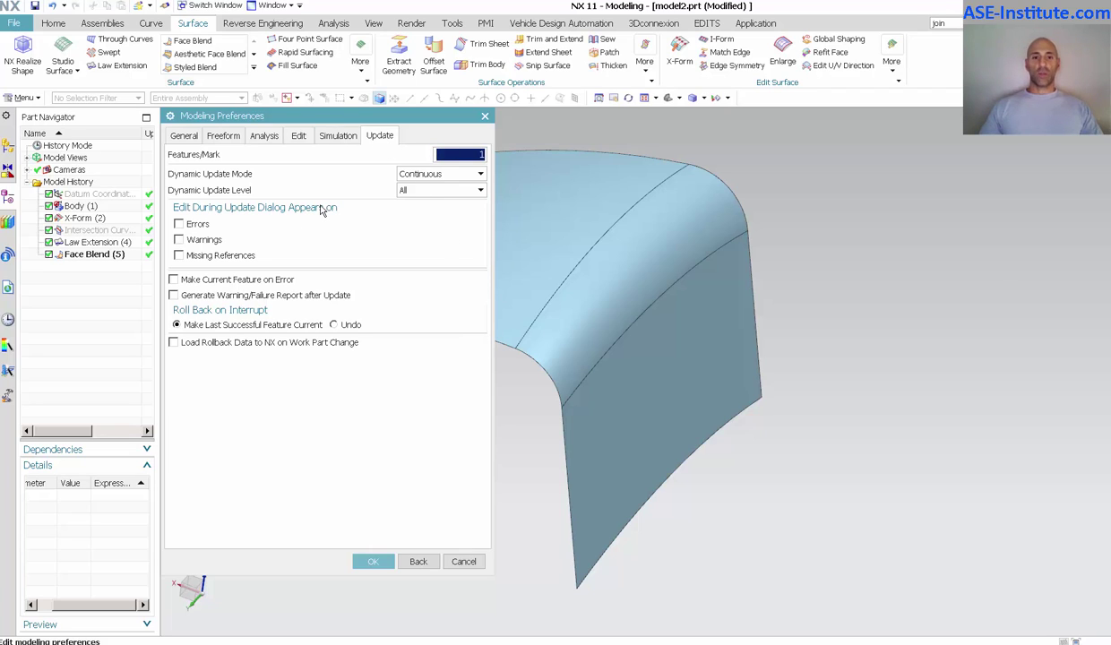
{"action": "left_click", "coordinate": [403, 175]}
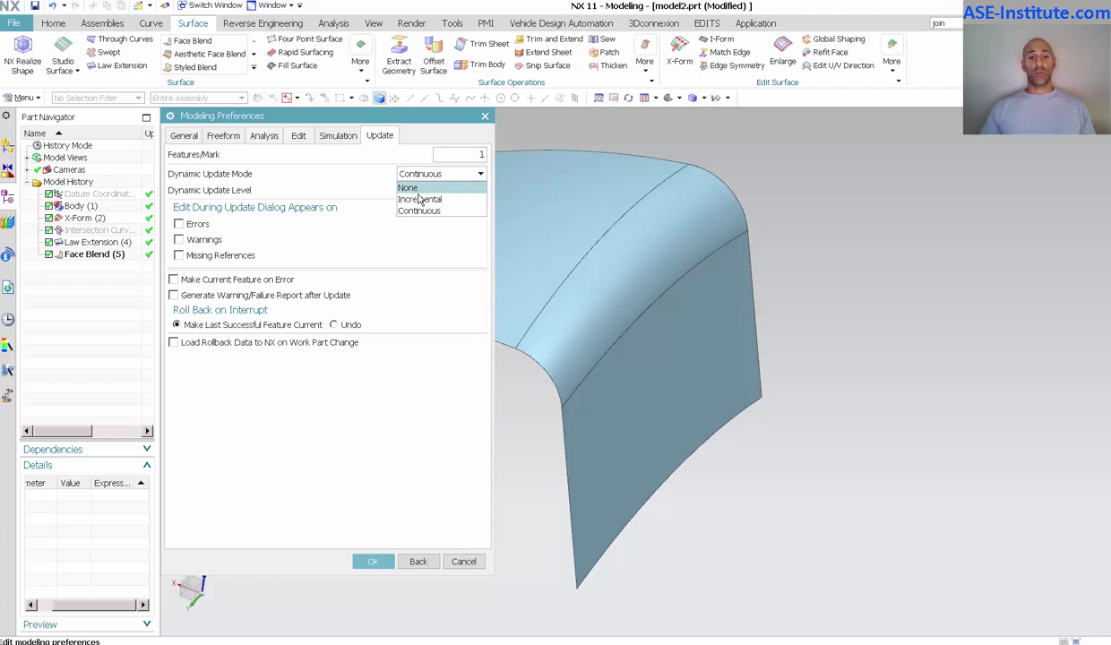
{"action": "left_click", "coordinate": [350, 183]}
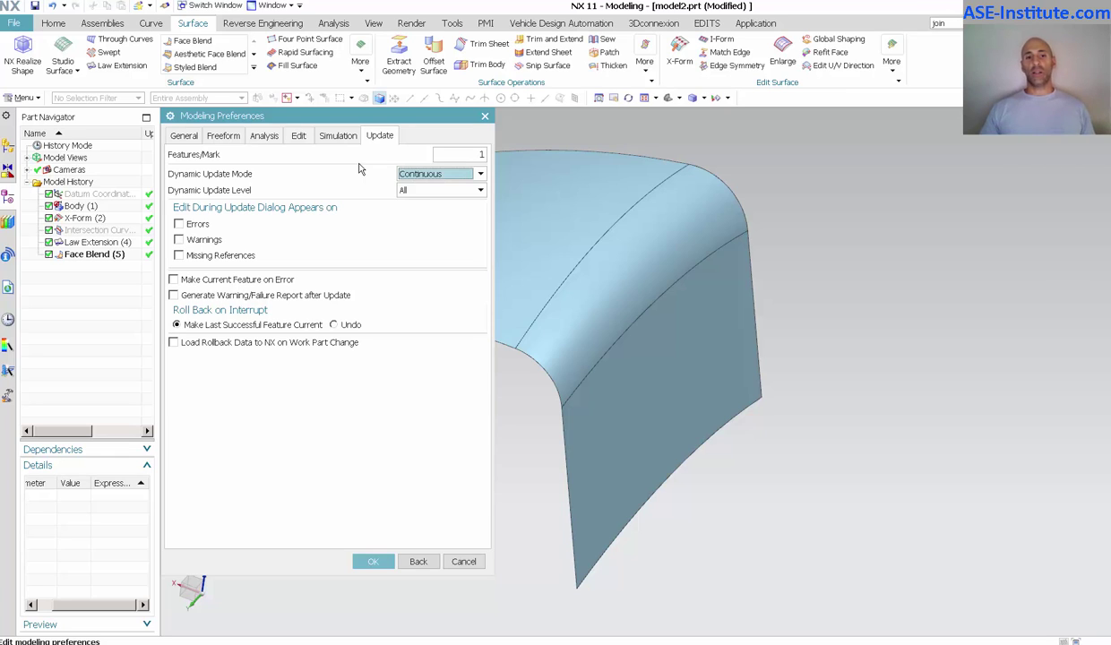
{"action": "left_click", "coordinate": [299, 137]}
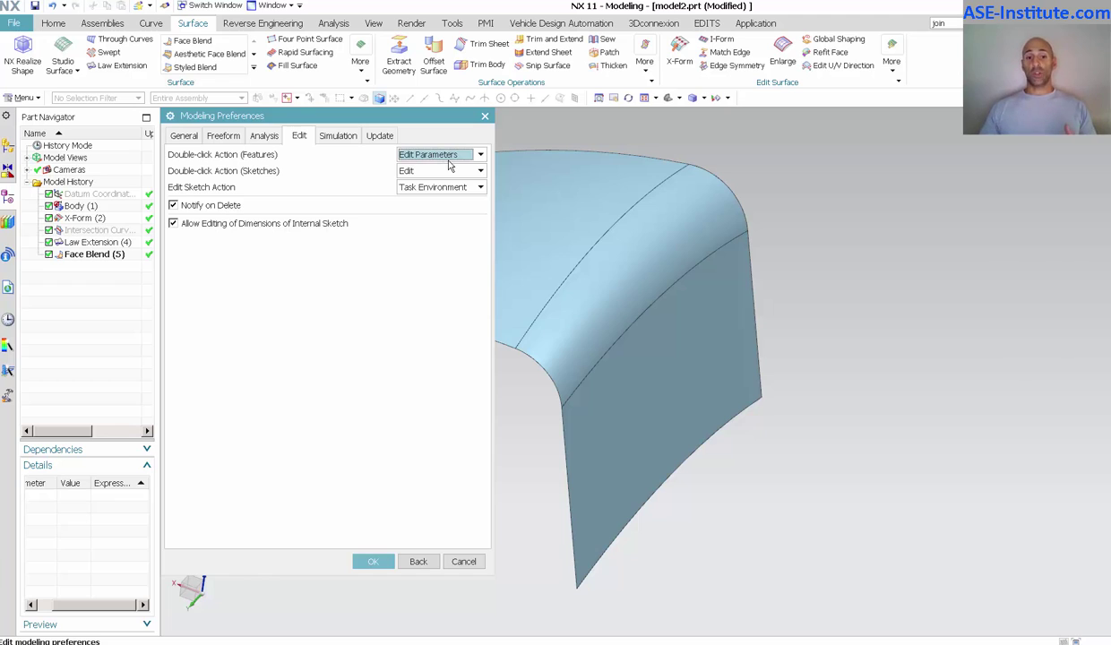
{"action": "left_click", "coordinate": [223, 135]}
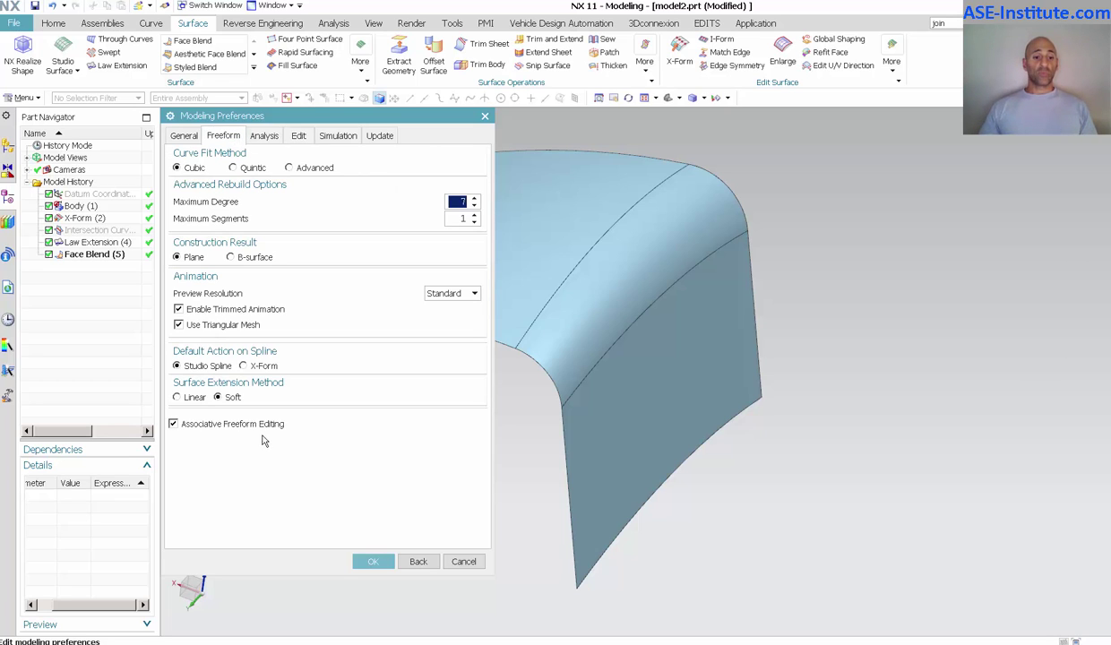